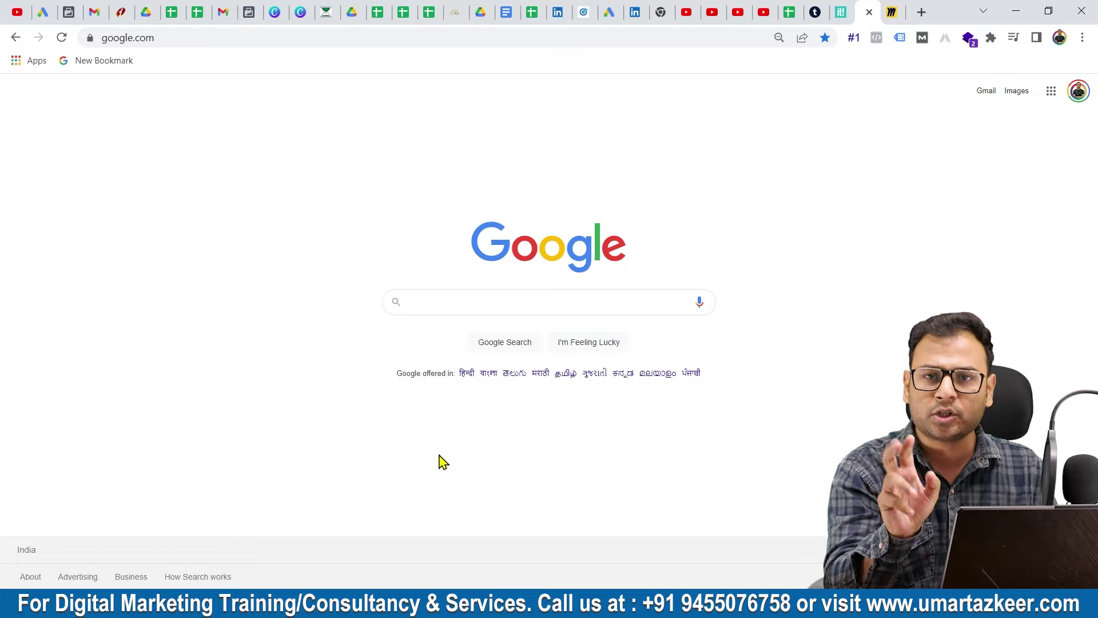
Append ' Test' to the google.com bookmark name so it reads 'New Bookmark Test'
key(ctrl+d)
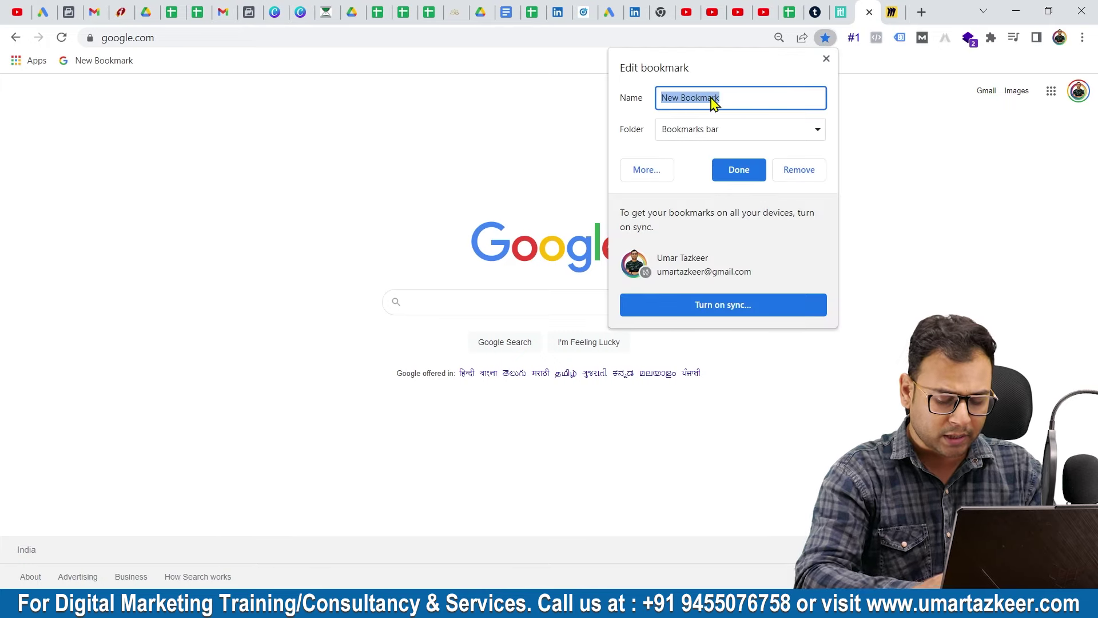
key(End)
text(Test)
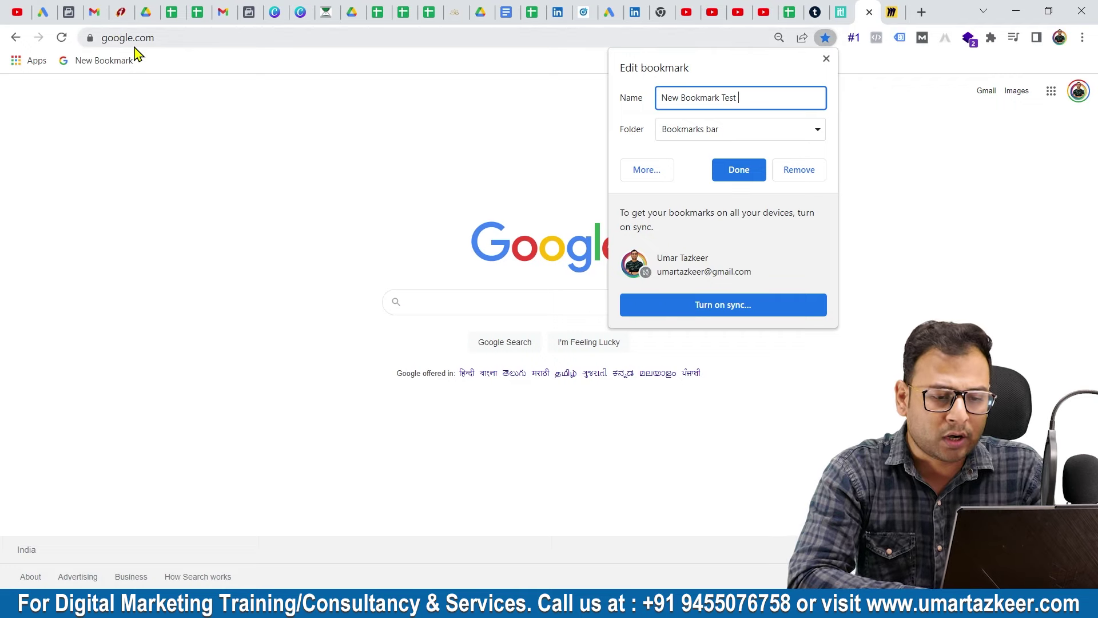
click(745, 177)
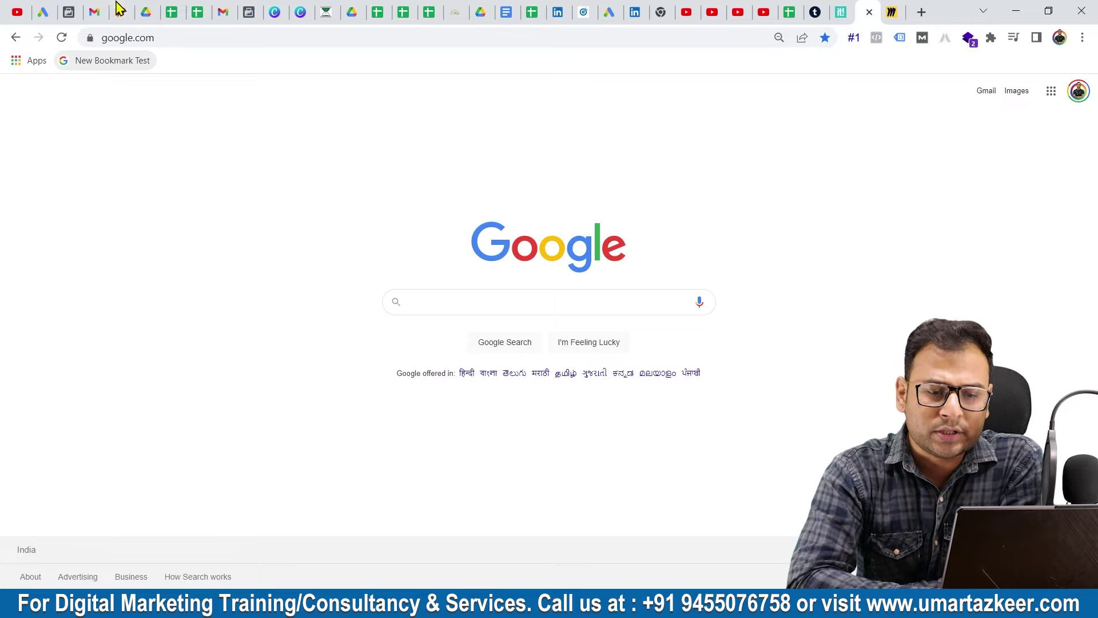
Switch to the Miro board showing the 'Social BookMarking - Off Page SEO' mind map
click(892, 9)
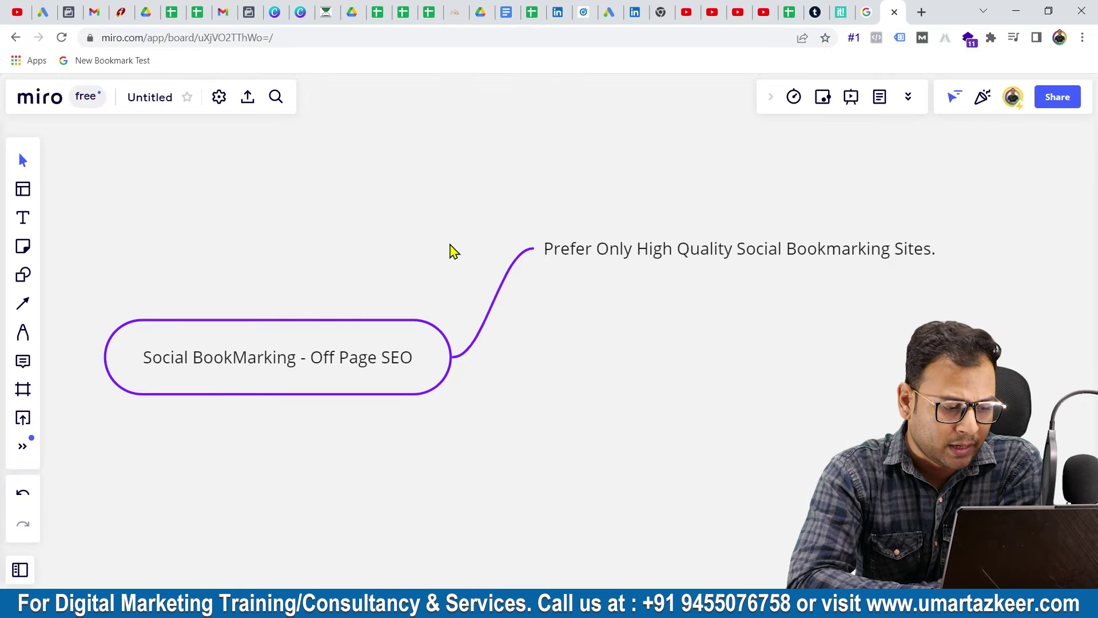
Pan the Miro mind map up and to the left
drag(317, 358, 274, 343)
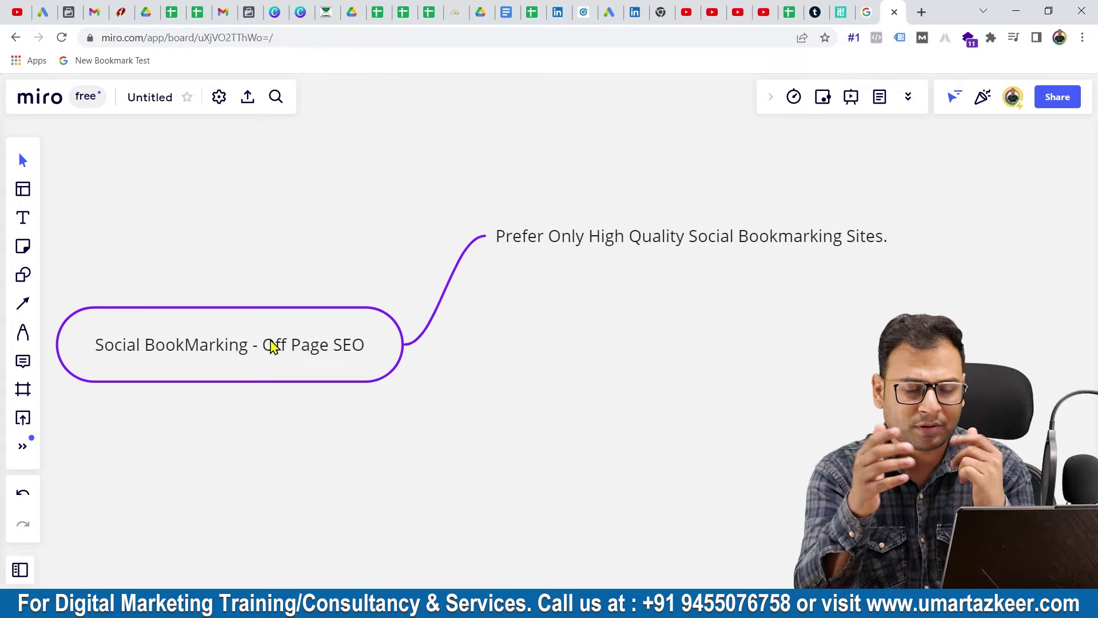
Open a new browser tab showing the Google search page
click(922, 12)
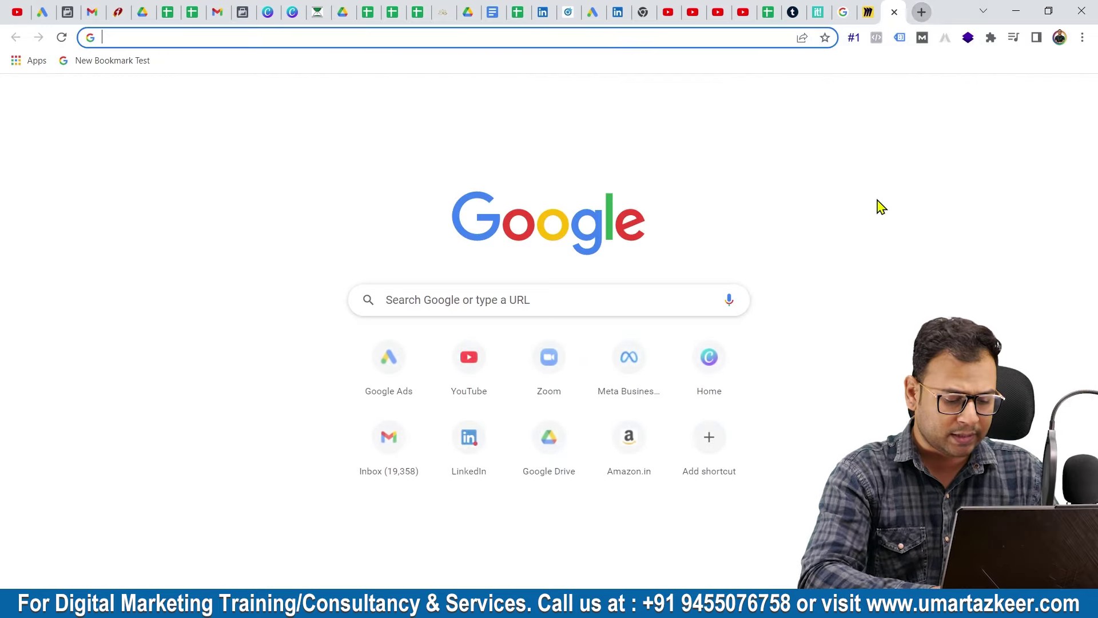
Go to google.com and search for 'social bookmarking websites'
text(go)
key(Return)
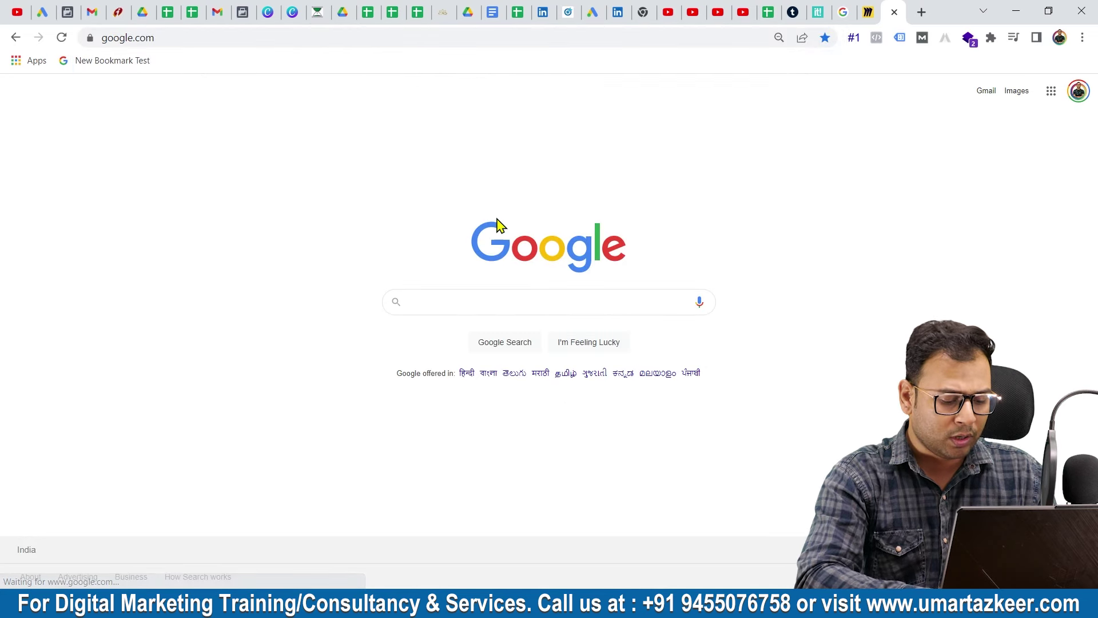
text(Social book)
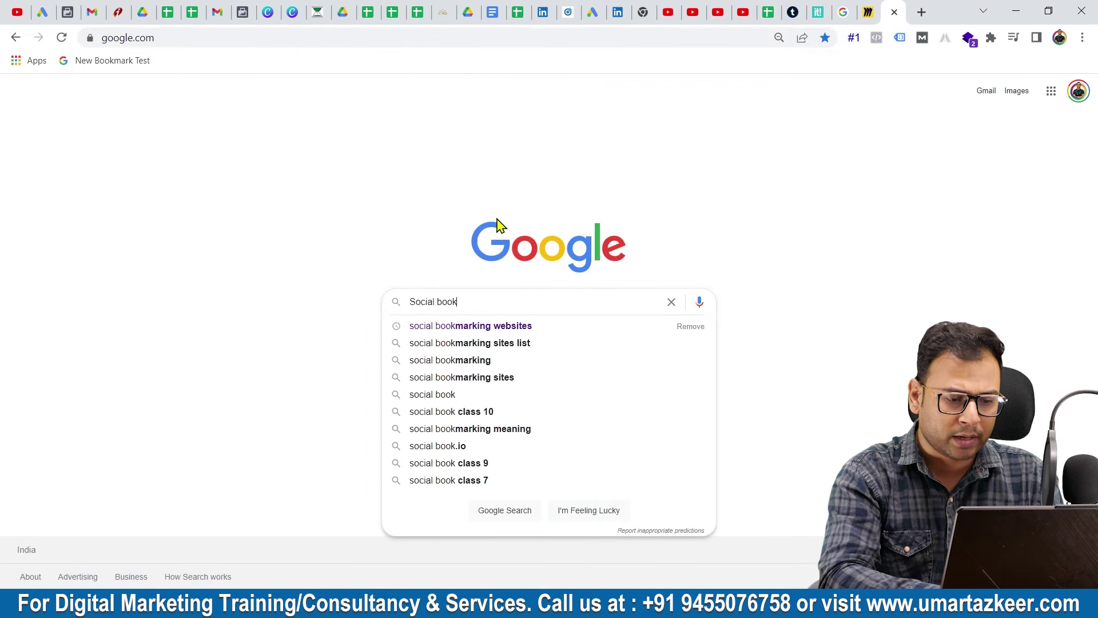
key(Down)
key(Return)
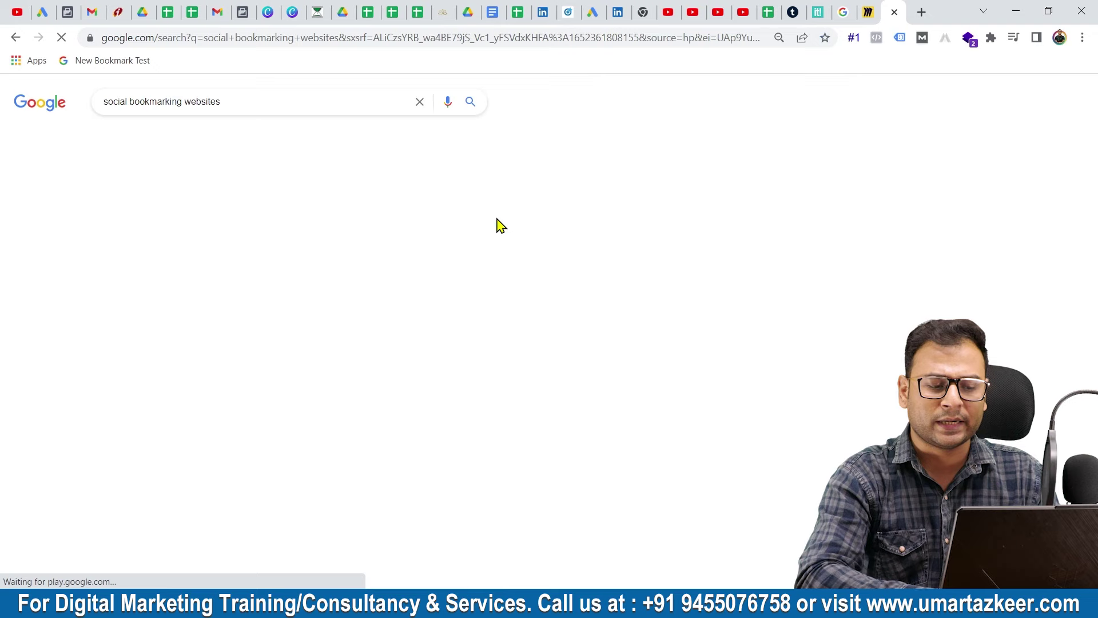
Open the SEO AIM POINT 1000+ sites list result in a background tab and view it
scroll(73, 253, down, 2)
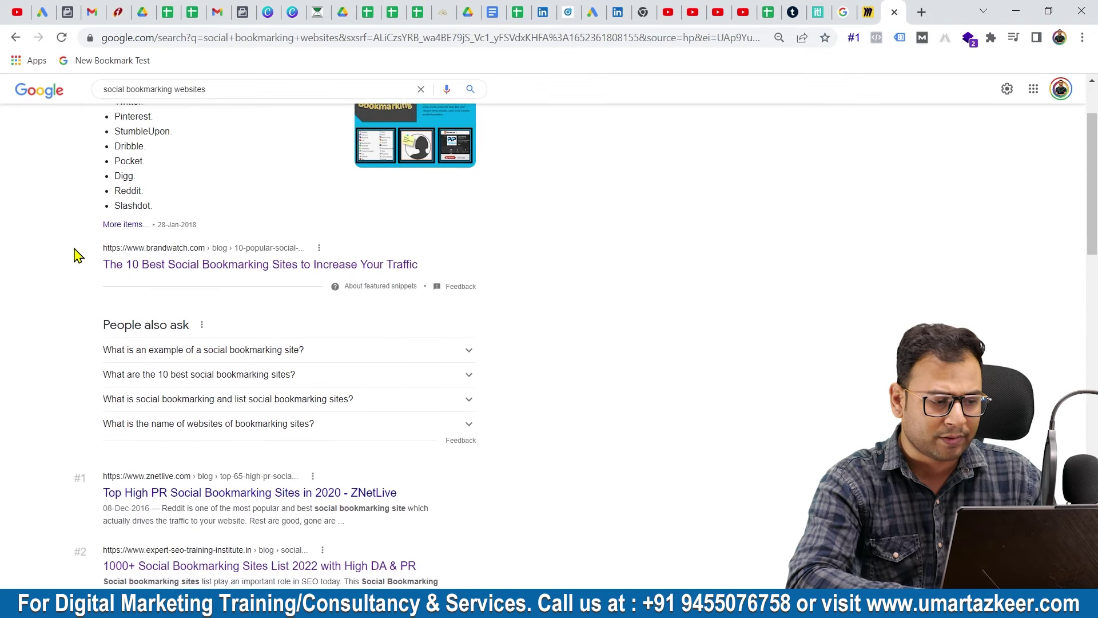
scroll(360, 380, down, 3)
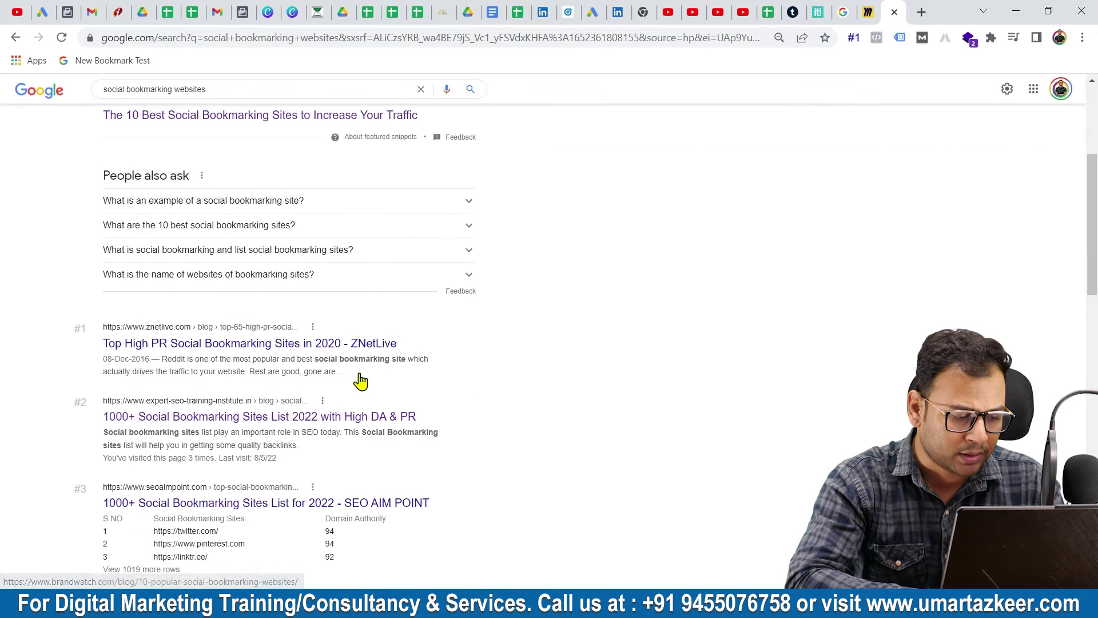
scroll(483, 471, down, 2)
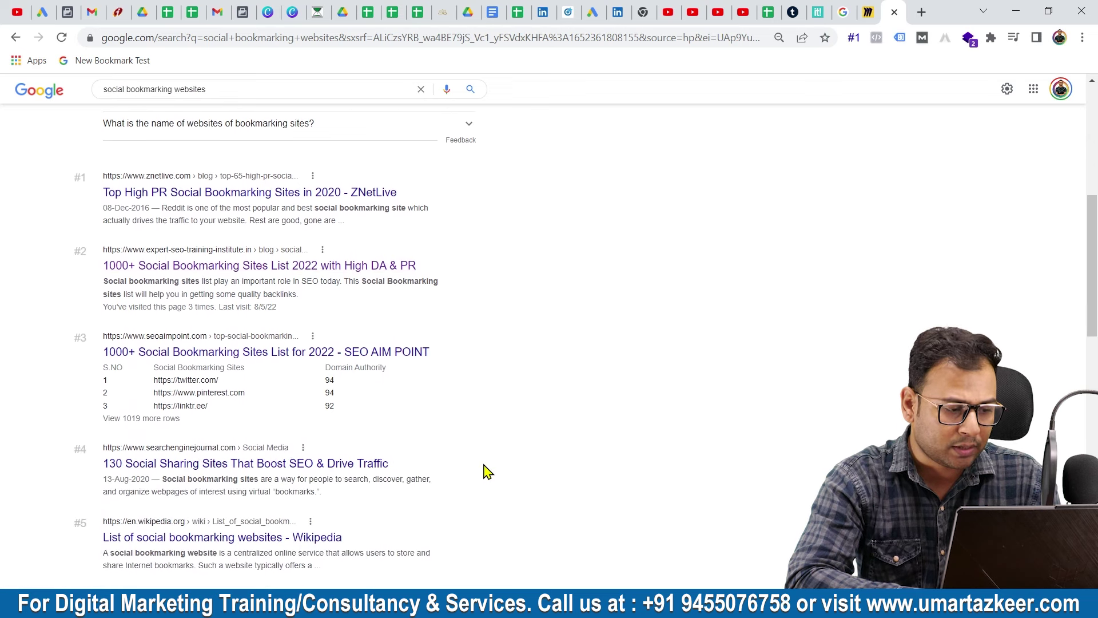
middle_click(219, 363)
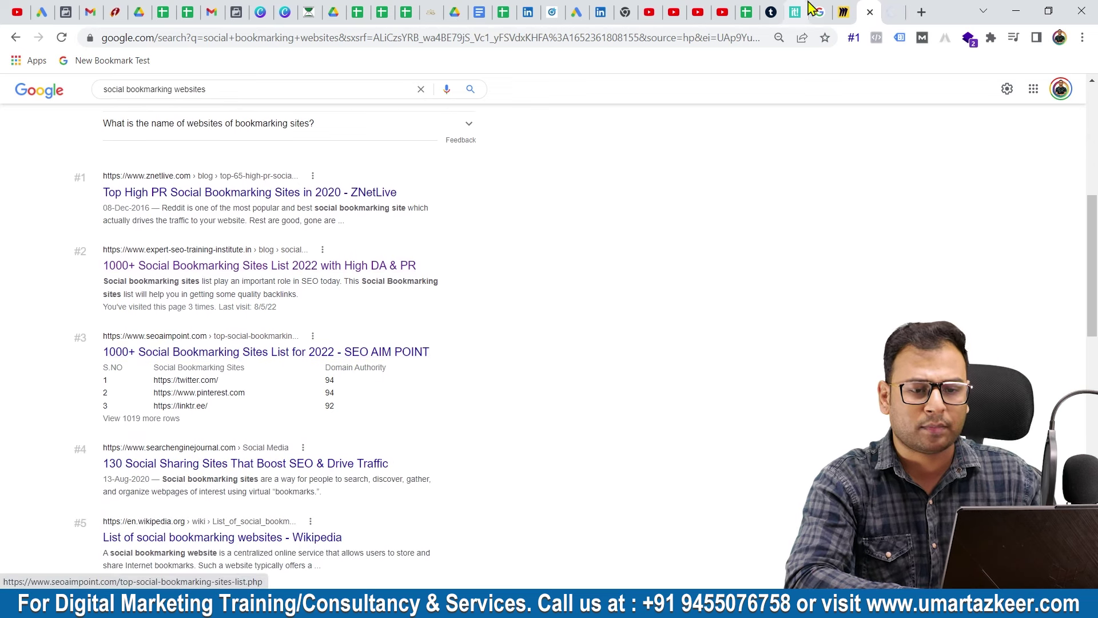
click(889, 10)
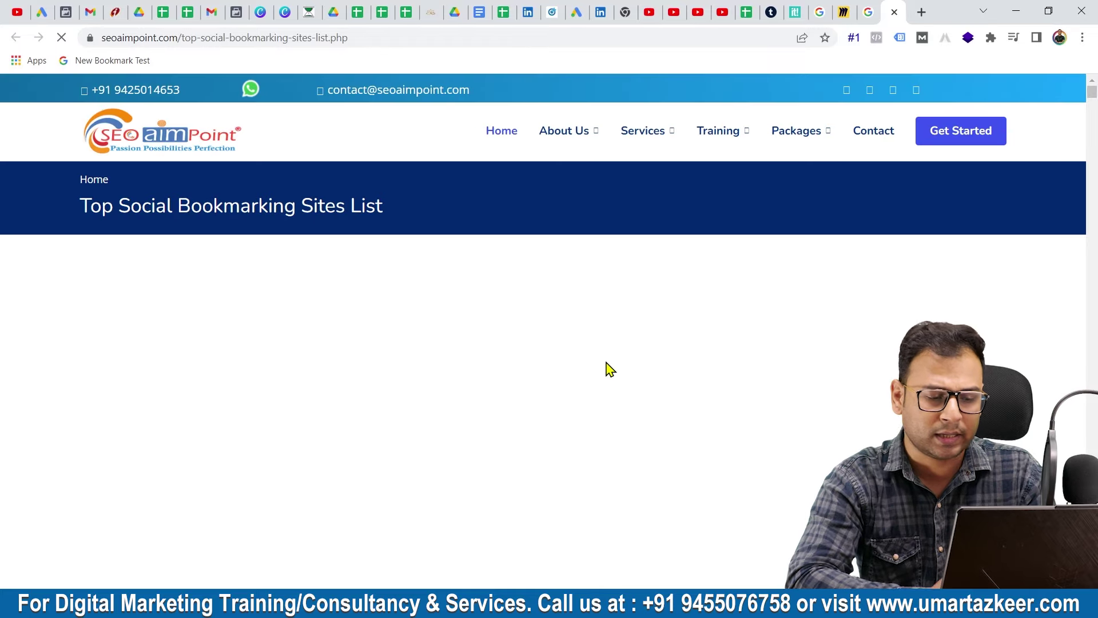
Scroll through the seoaimpoint bookmarking sites table to review the DA scores
scroll(605, 361, down, 10)
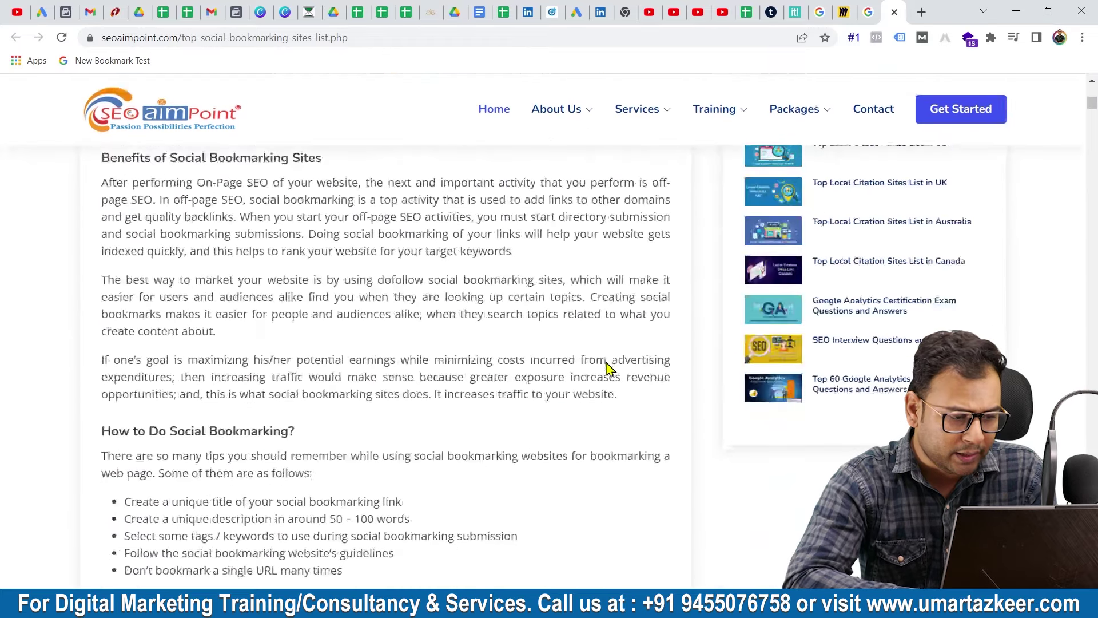
scroll(608, 369, down, 6)
scroll(608, 369, down, 2)
scroll(608, 368, up, 2)
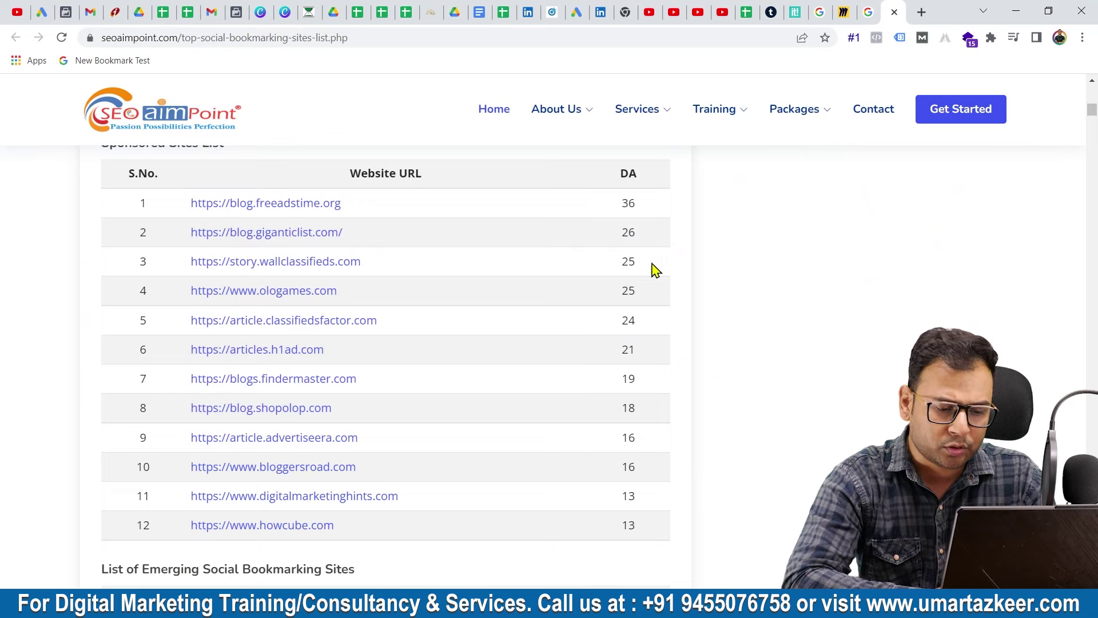
scroll(688, 416, down, 3)
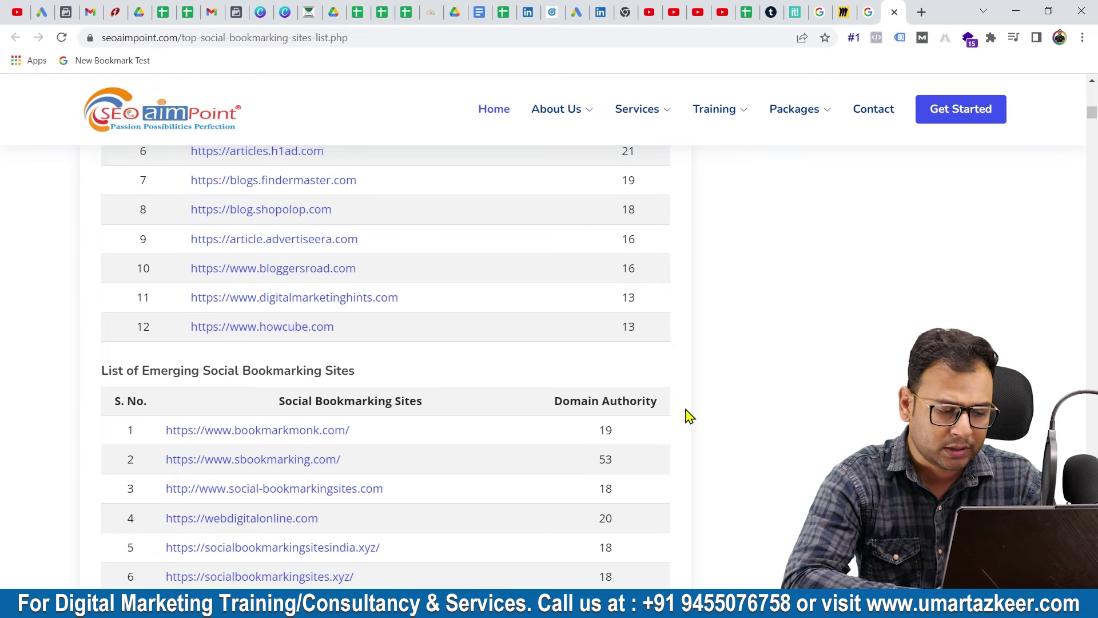
scroll(688, 416, down, 2)
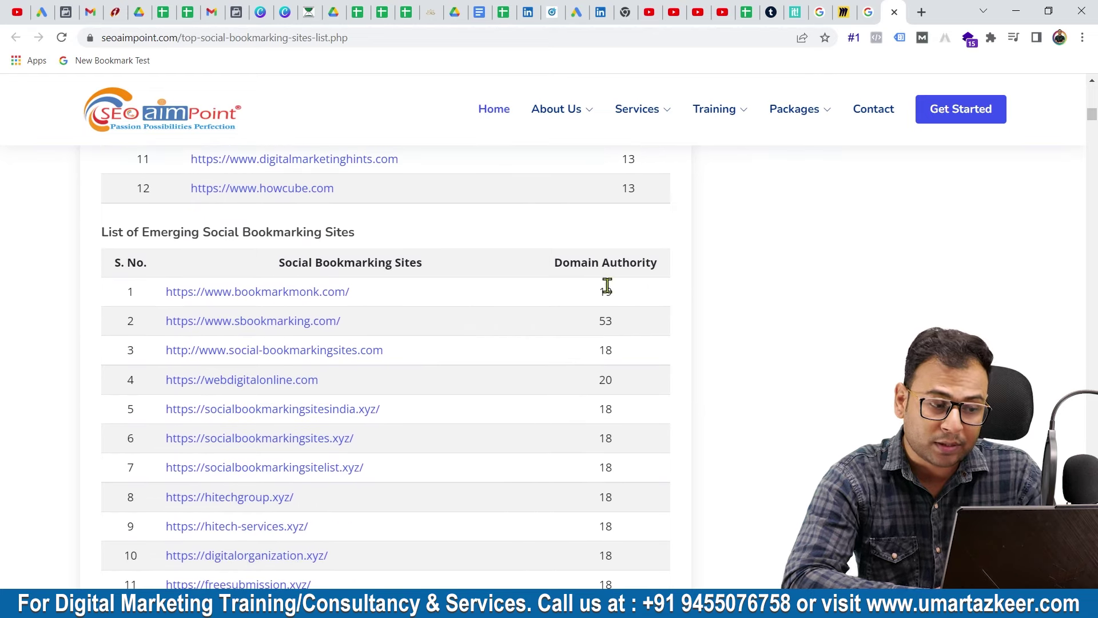
scroll(706, 266, down, 2)
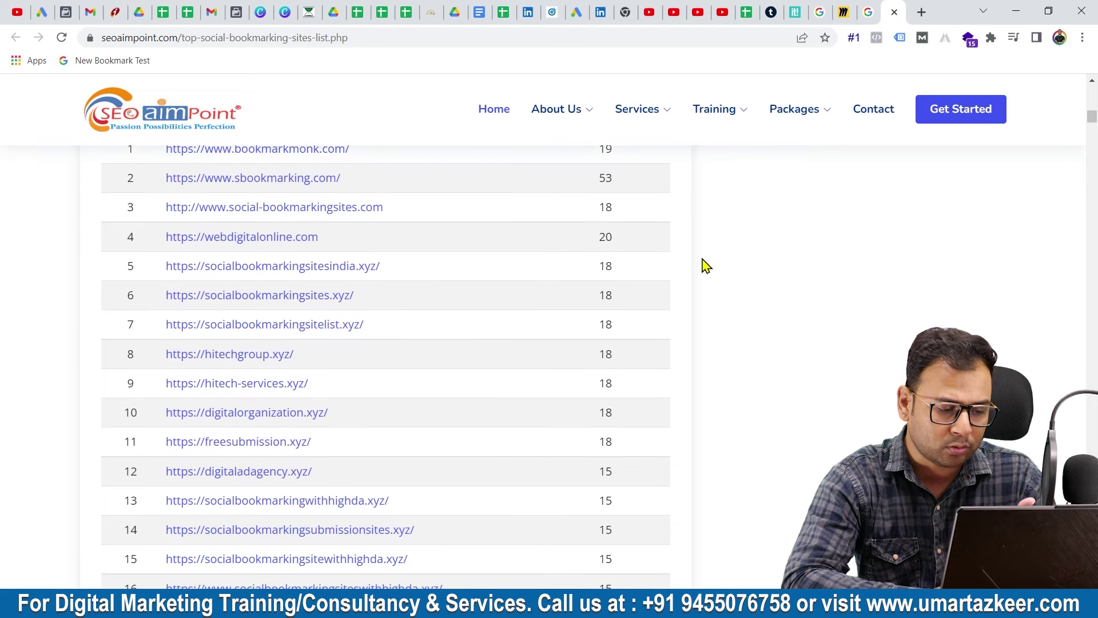
scroll(707, 266, down, 5)
scroll(706, 266, down, 5)
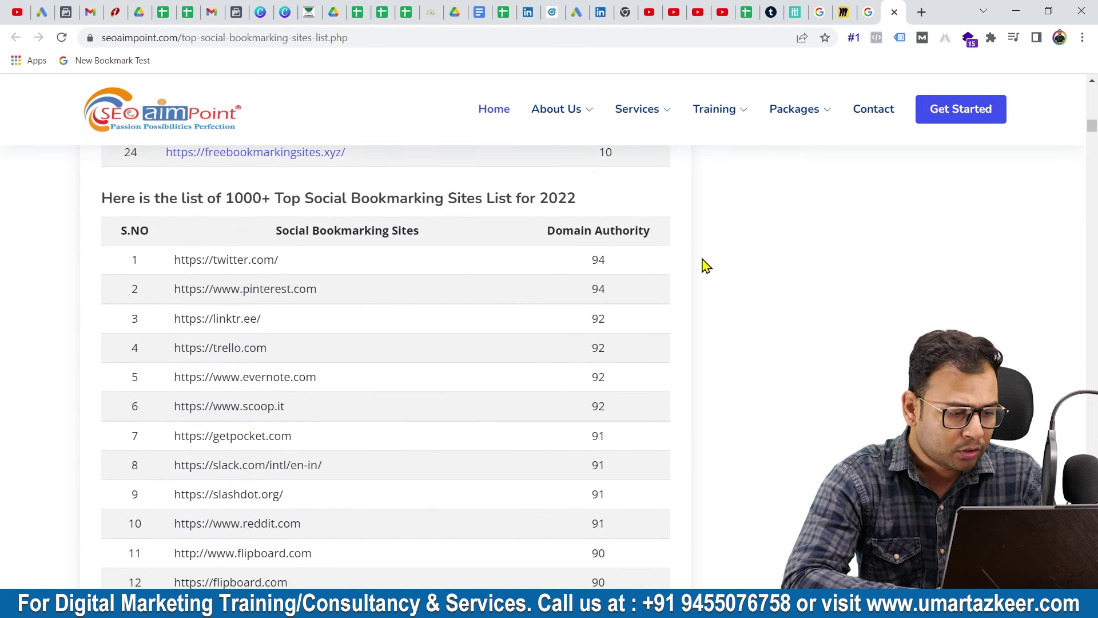
scroll(366, 465, down, 1)
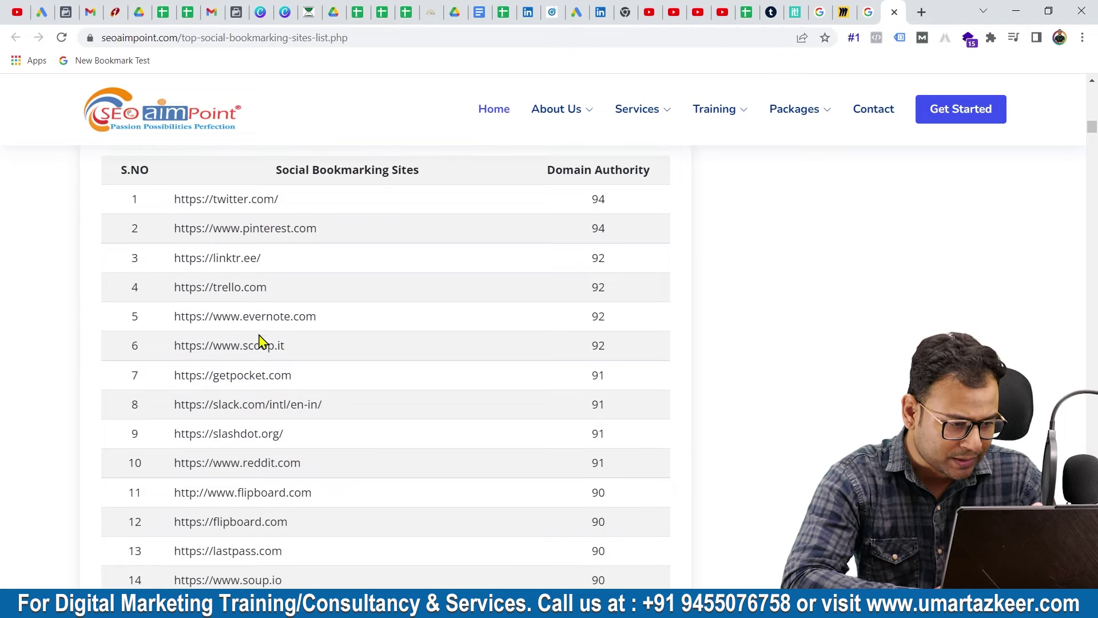
Highlight the scoop.it and diigo.com addresses in the sites table
drag(308, 349, 169, 350)
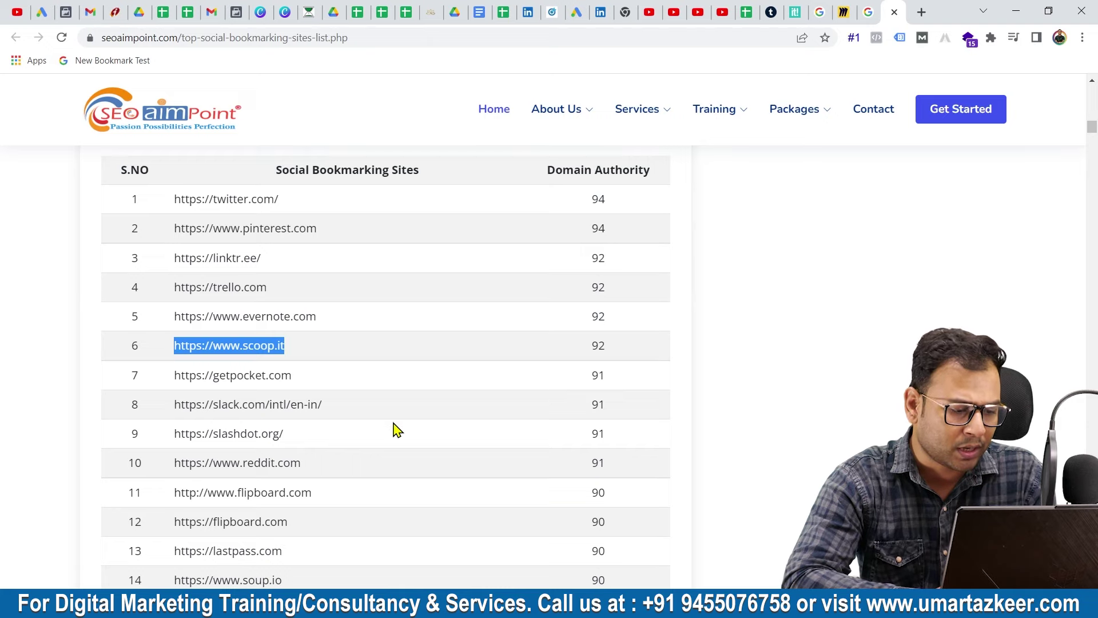
scroll(392, 429, down, 1)
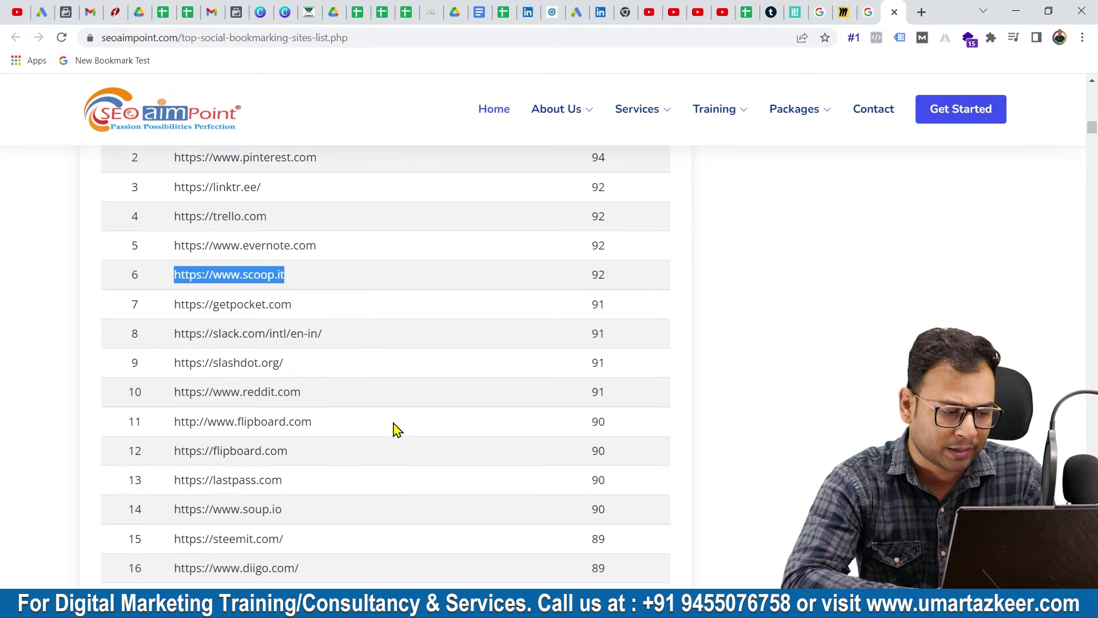
scroll(397, 430, down, 1)
drag(304, 343, 164, 355)
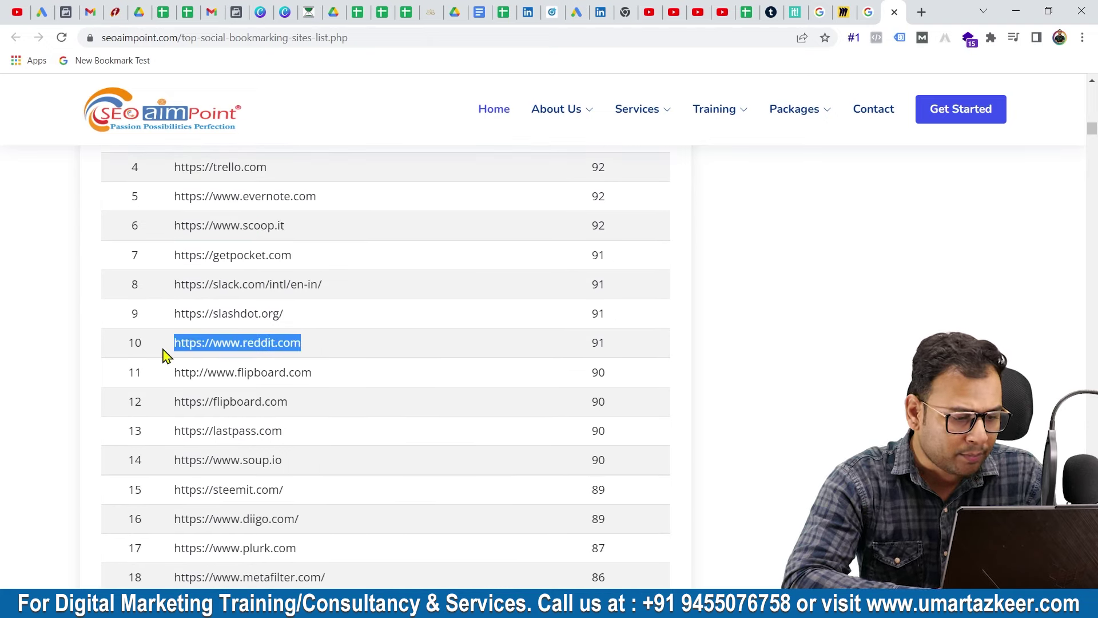
scroll(385, 444, down, 2)
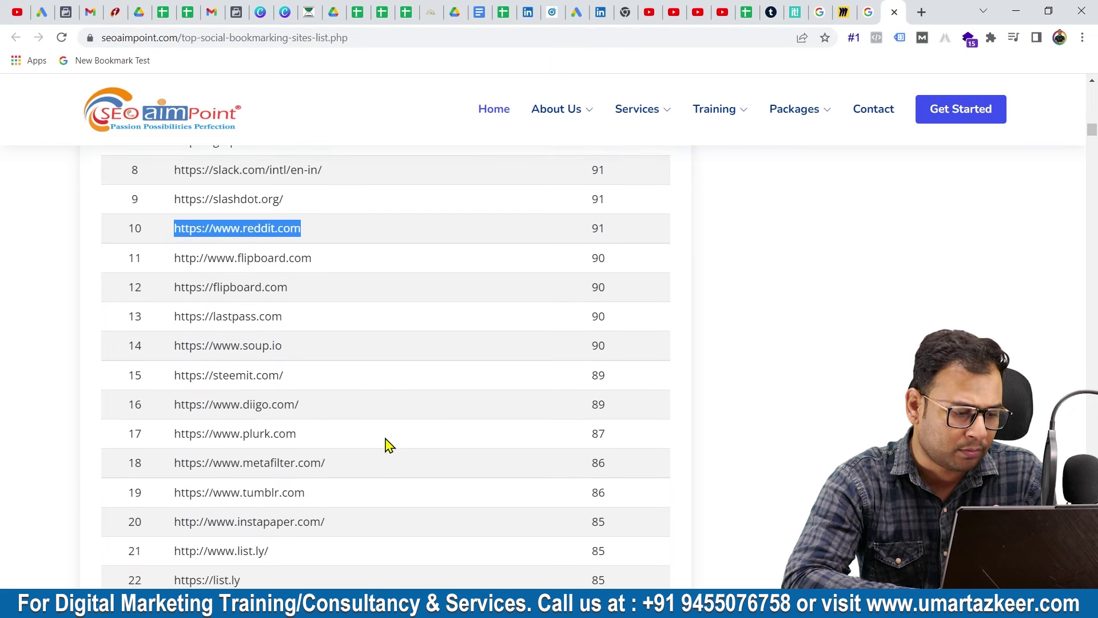
drag(309, 406, 185, 416)
click(218, 434)
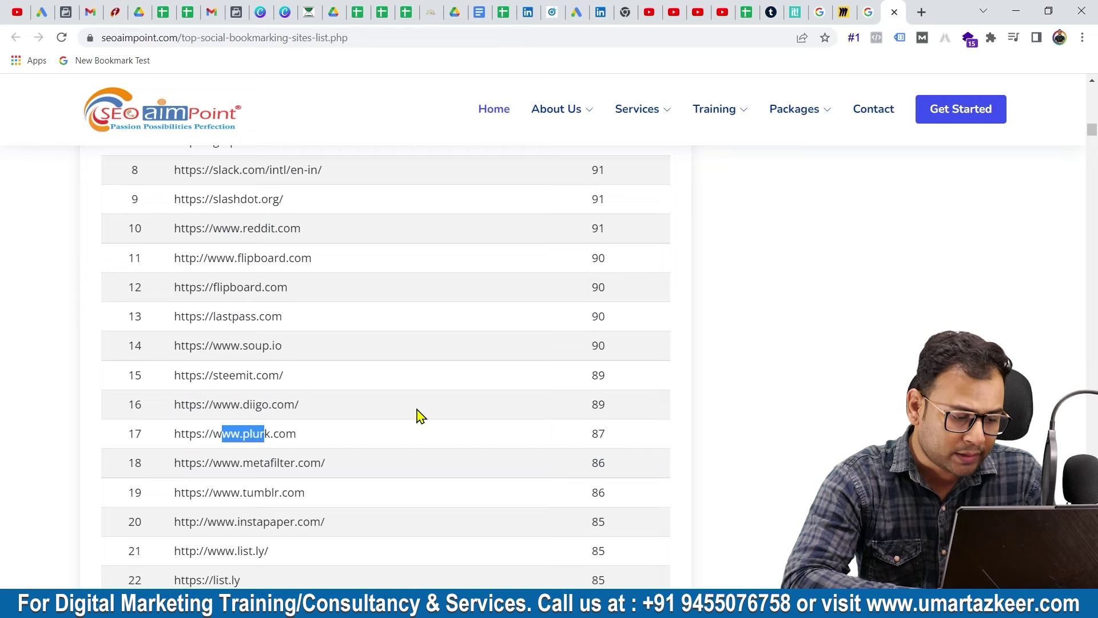
Scroll further down and back up the list, then switch to the Excel tracking workbook
scroll(417, 417, down, 2)
scroll(416, 418, down, 2)
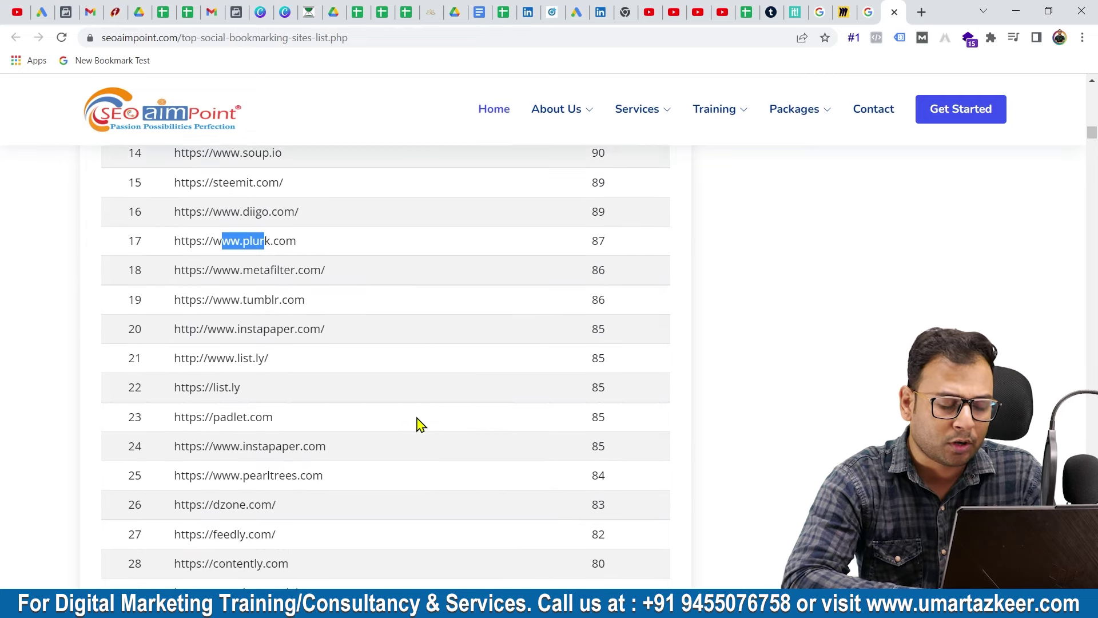
scroll(417, 418, down, 20)
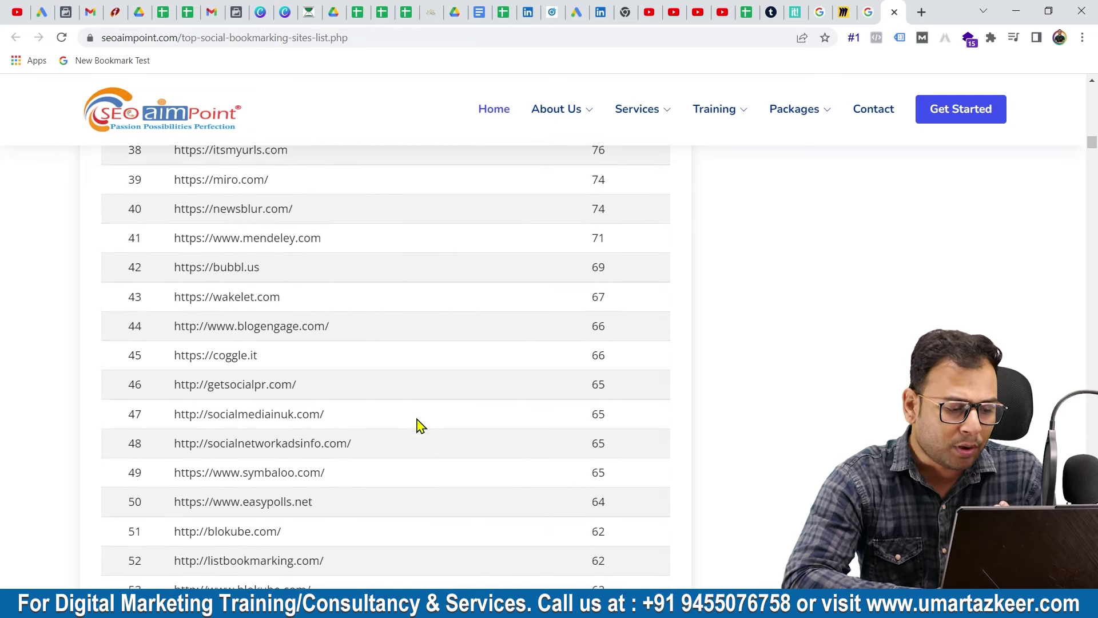
scroll(416, 426, down, 18)
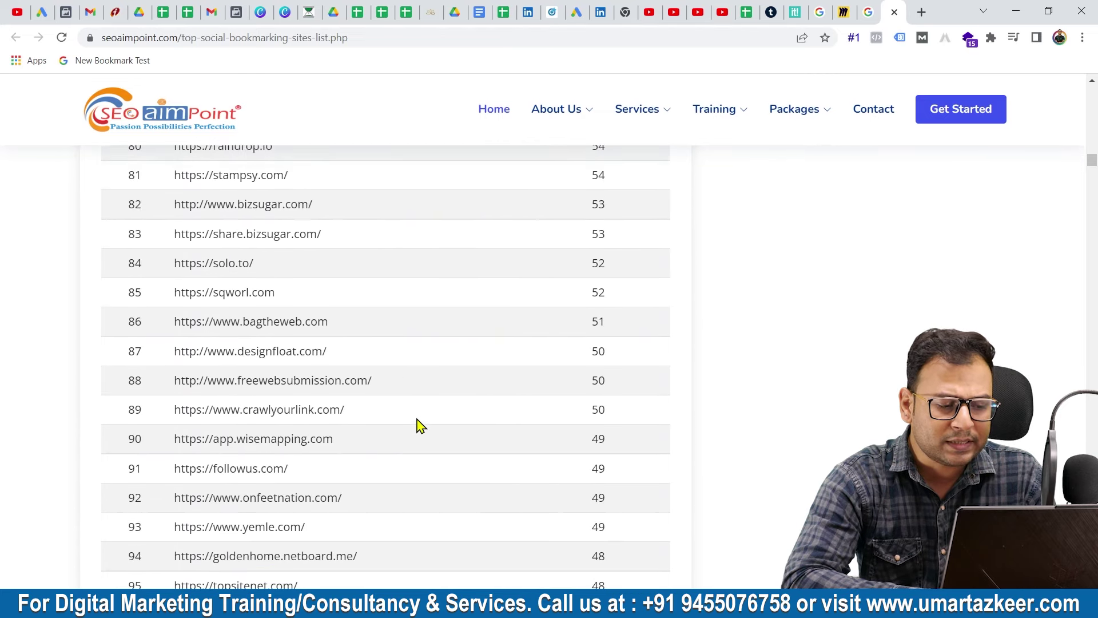
scroll(421, 425, down, 6)
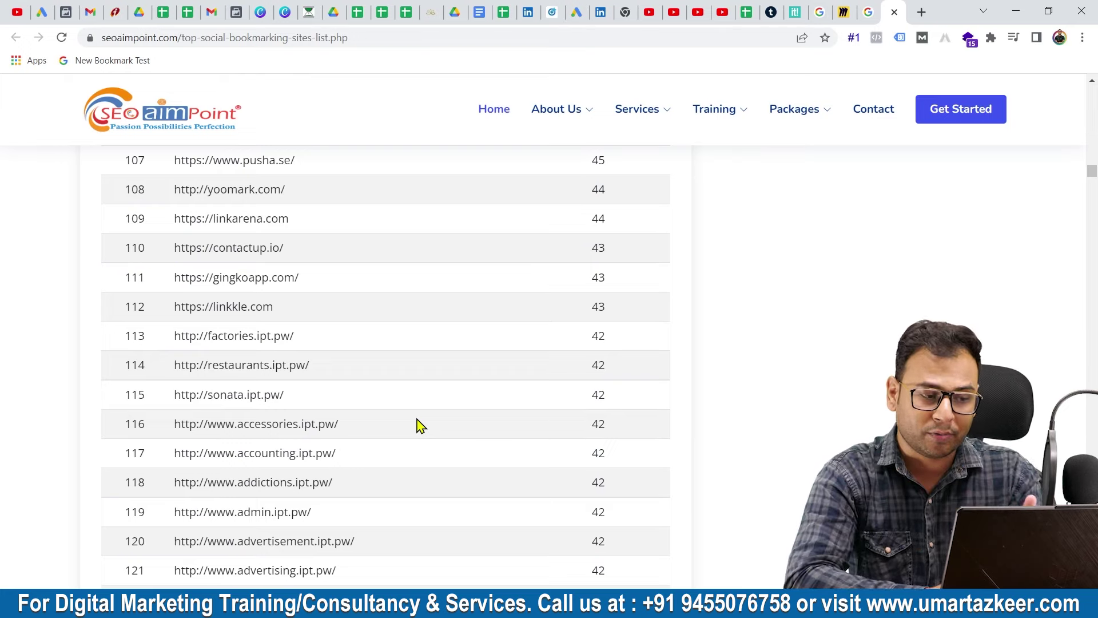
scroll(421, 425, up, 5)
scroll(421, 425, up, 4)
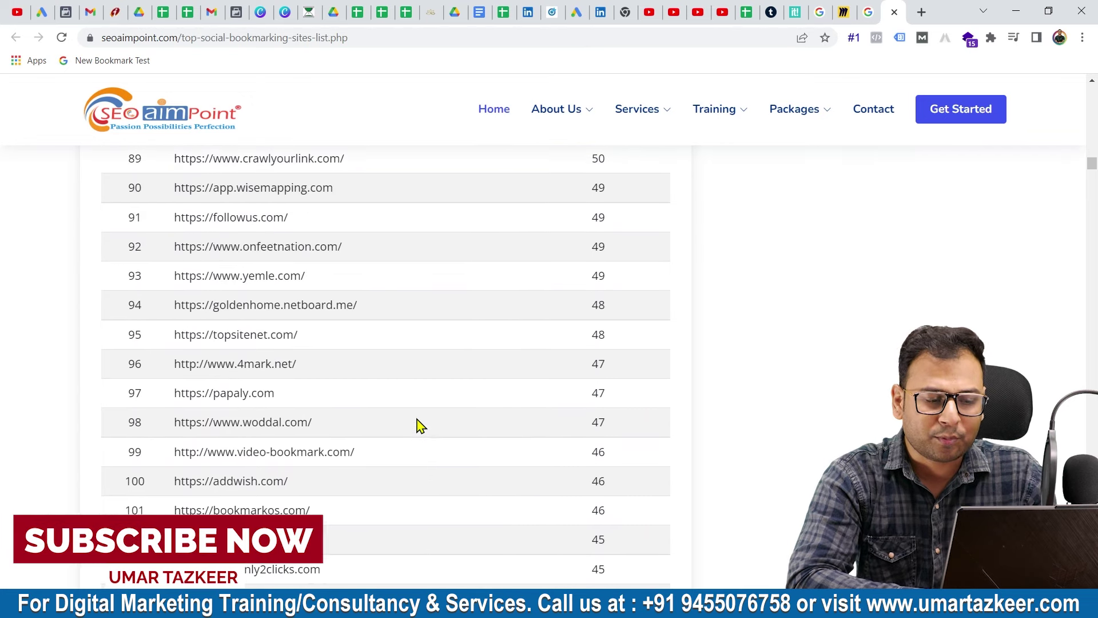
scroll(421, 426, up, 8)
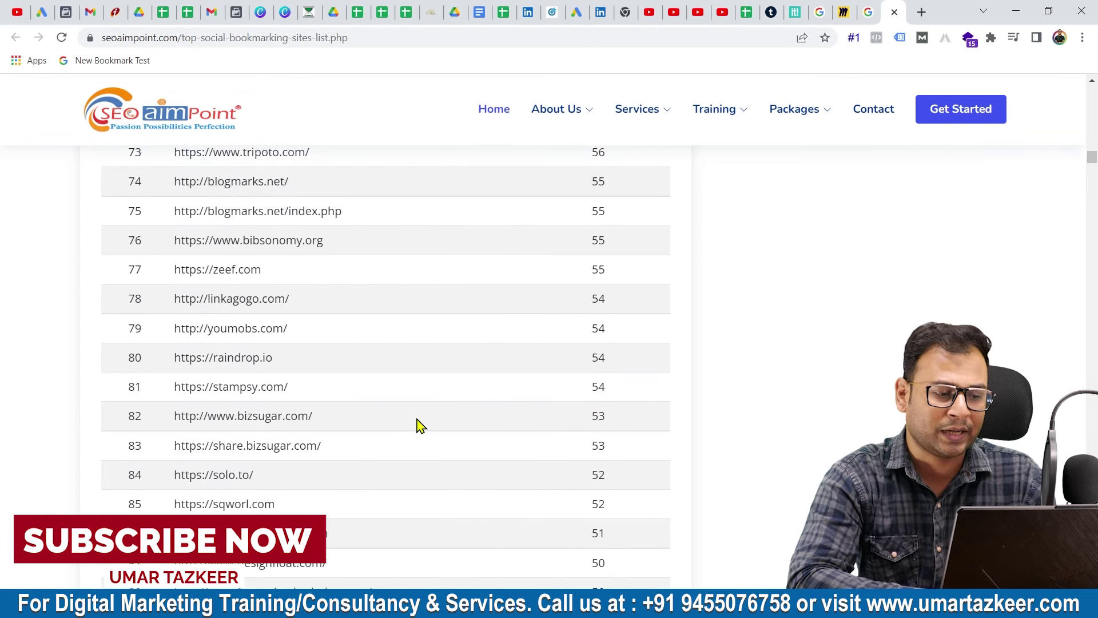
scroll(422, 412, up, 6)
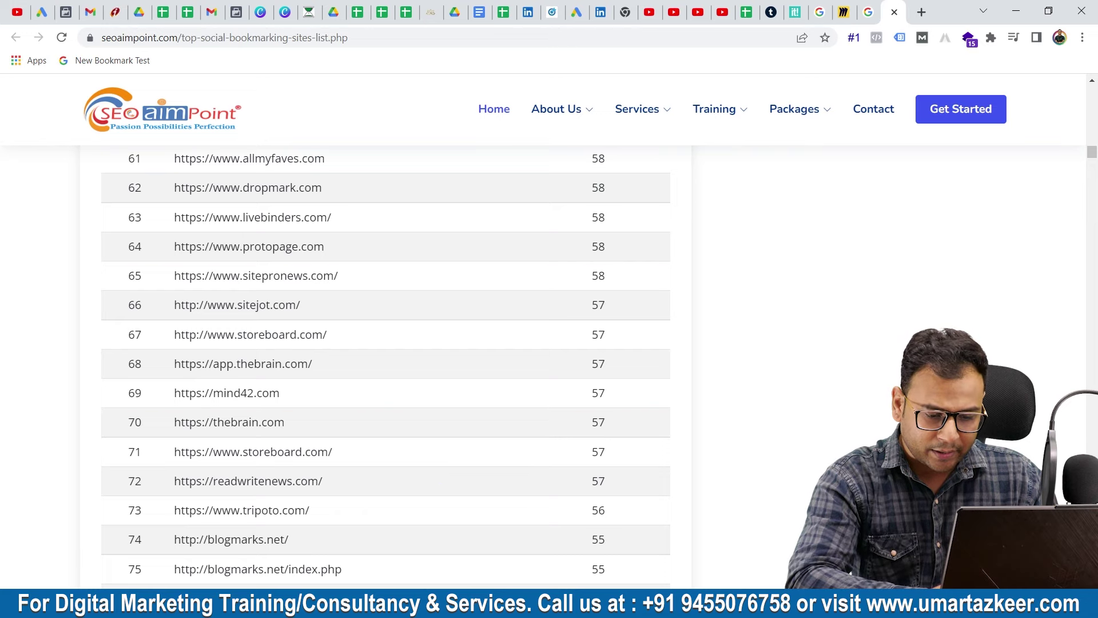
key(alt+Tab)
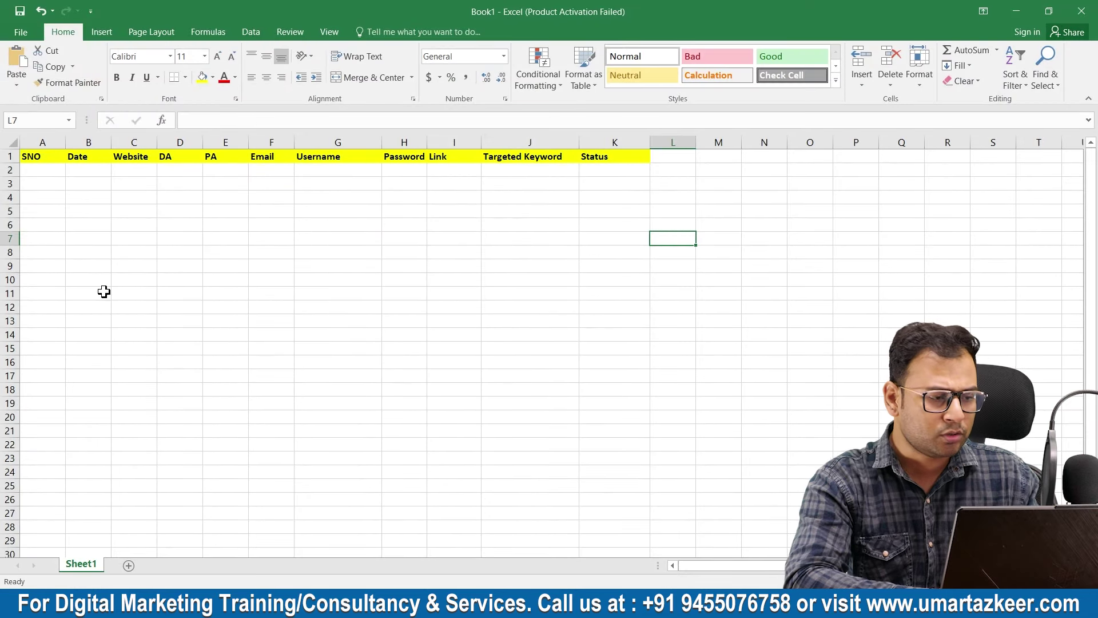
Enter SNO 1 in A2 and date 5/12/2022 in B2
click(42, 170)
text(1)
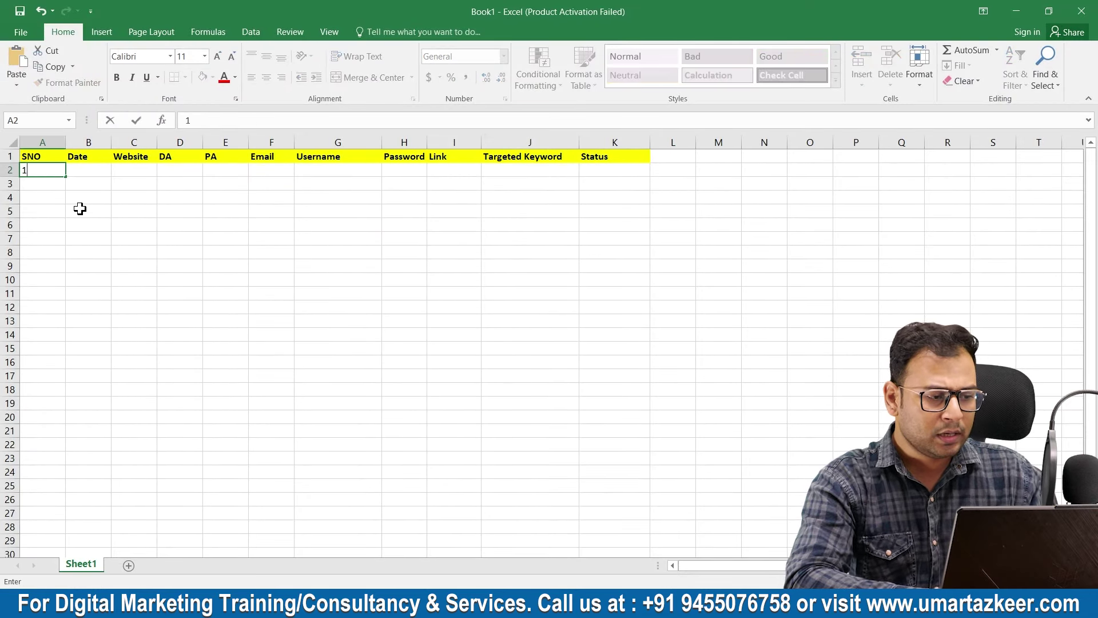
click(80, 173)
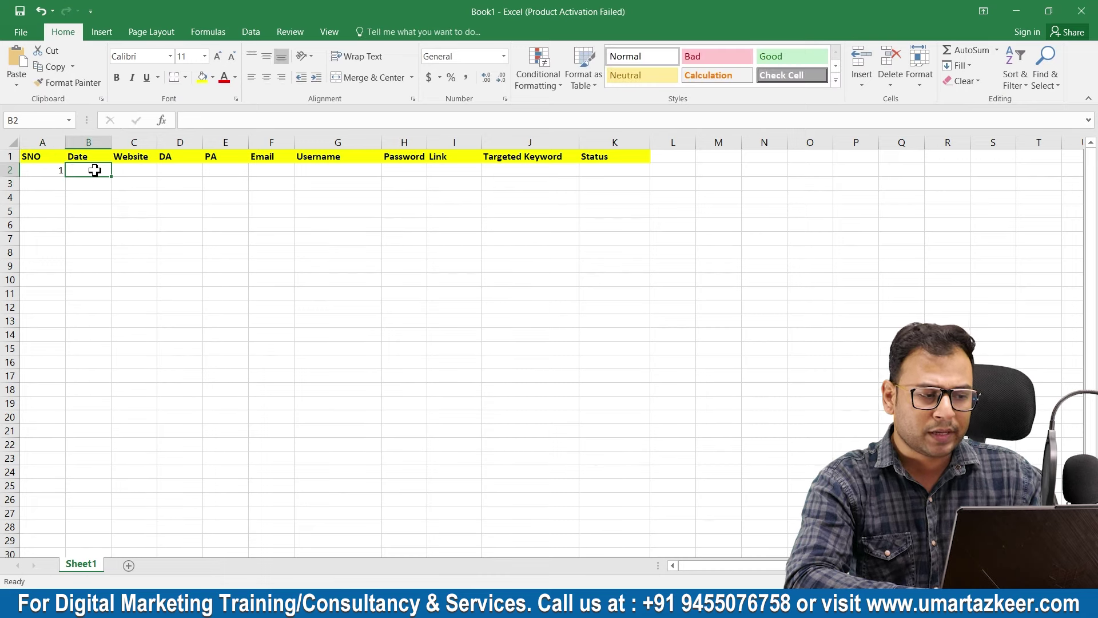
text(5/12/2022)
click(226, 210)
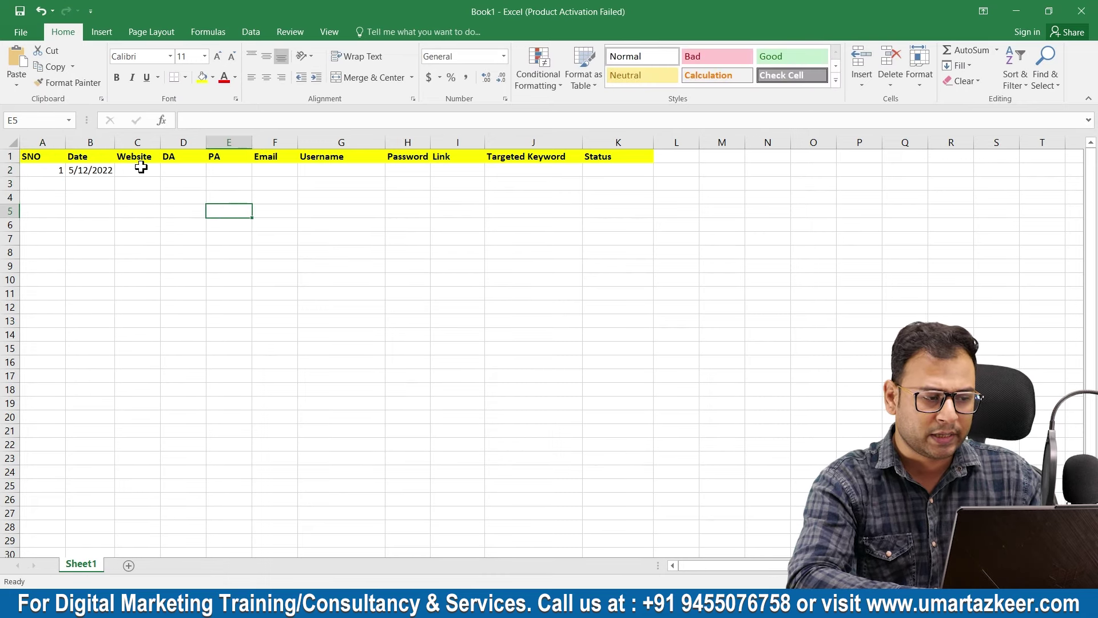
Widen the Website column C and move across row 2 to the Password cell
drag(113, 148, 255, 142)
click(169, 171)
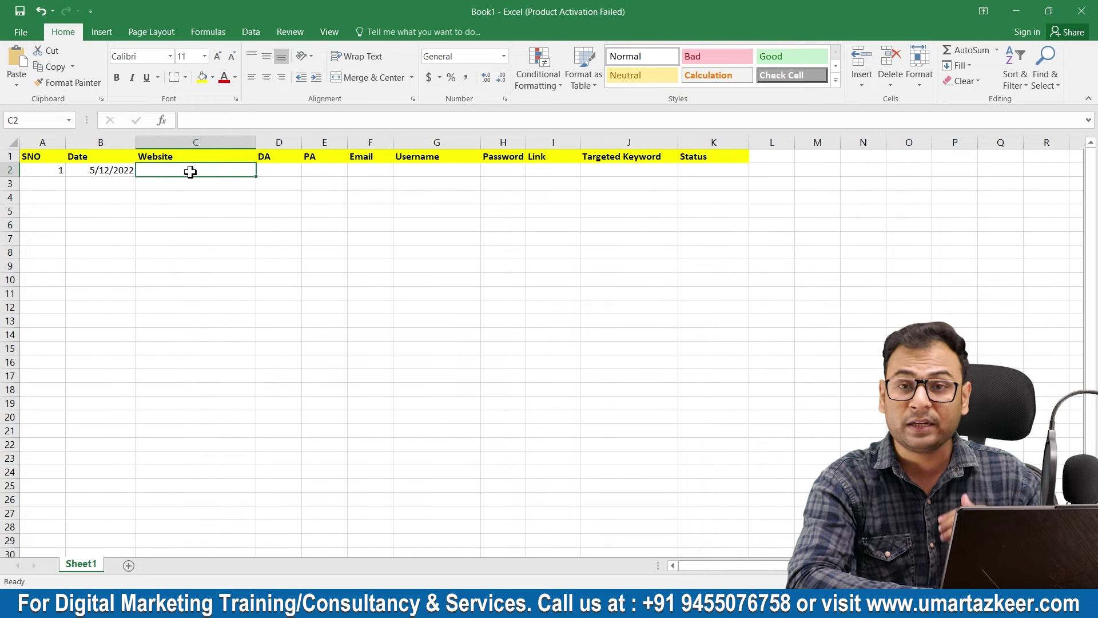
click(267, 172)
click(327, 171)
click(367, 168)
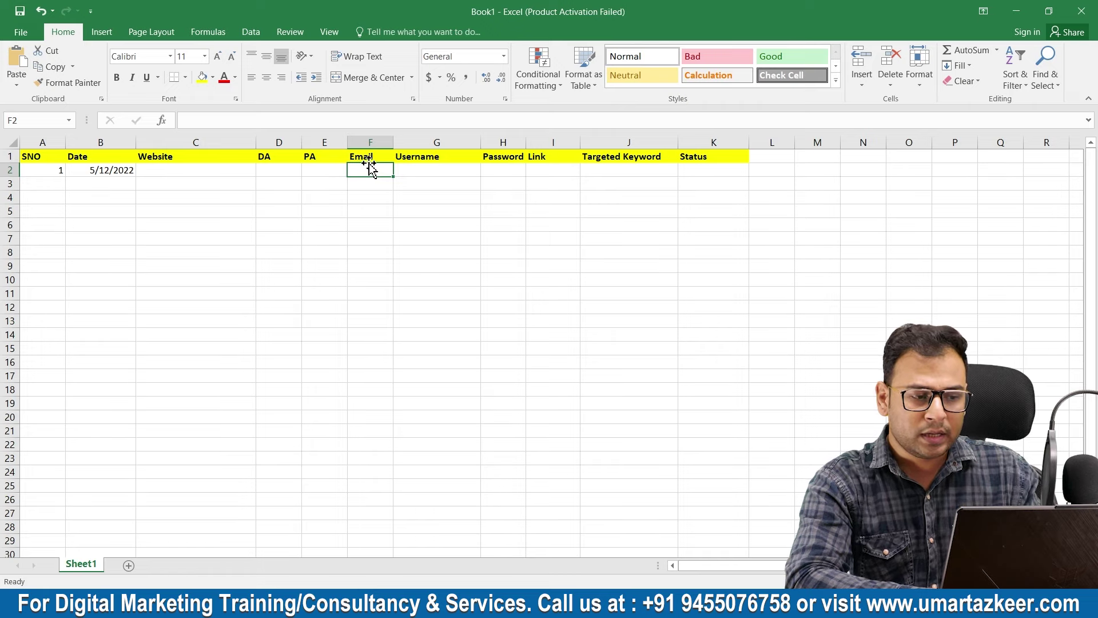
click(430, 171)
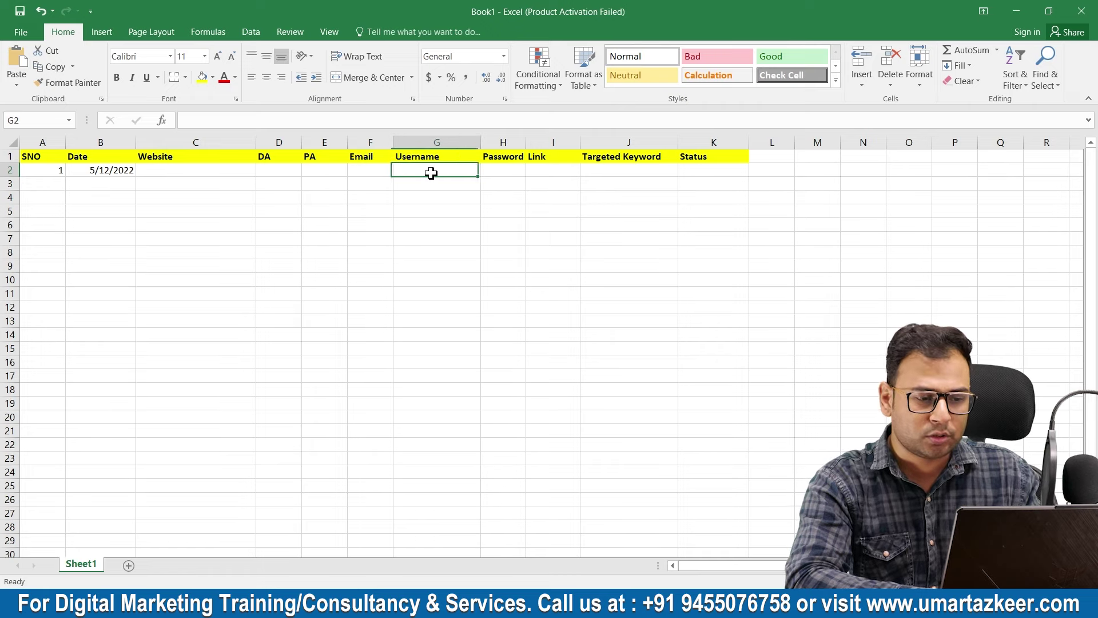
click(484, 169)
Widen the Password (H) and Targeted Keyword (J) columns, ending at the Status column
drag(525, 142, 560, 136)
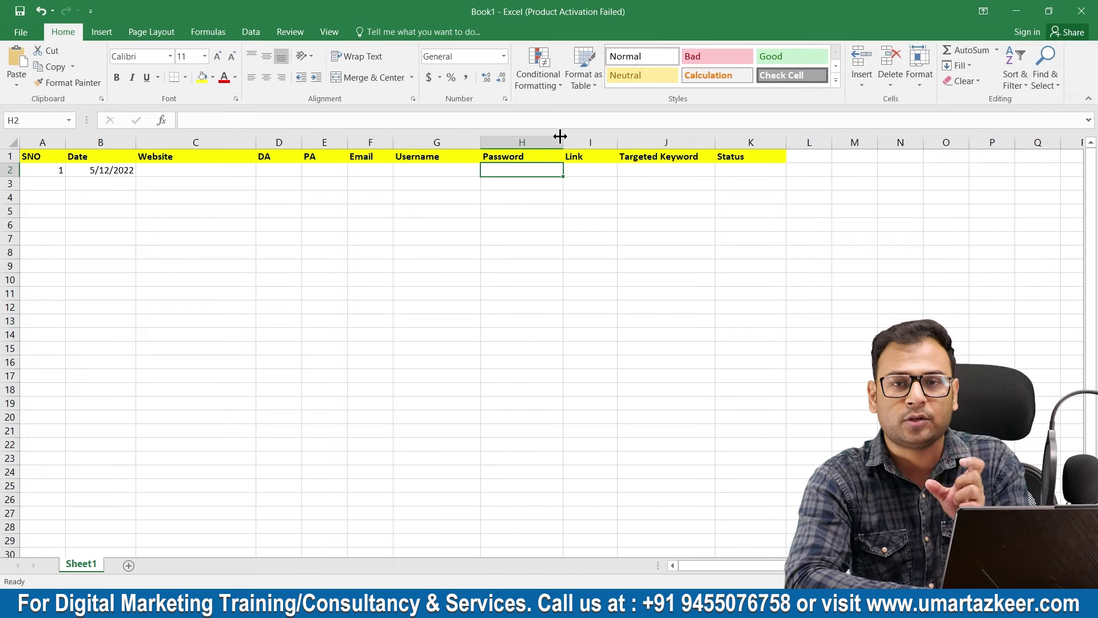
click(570, 170)
click(671, 166)
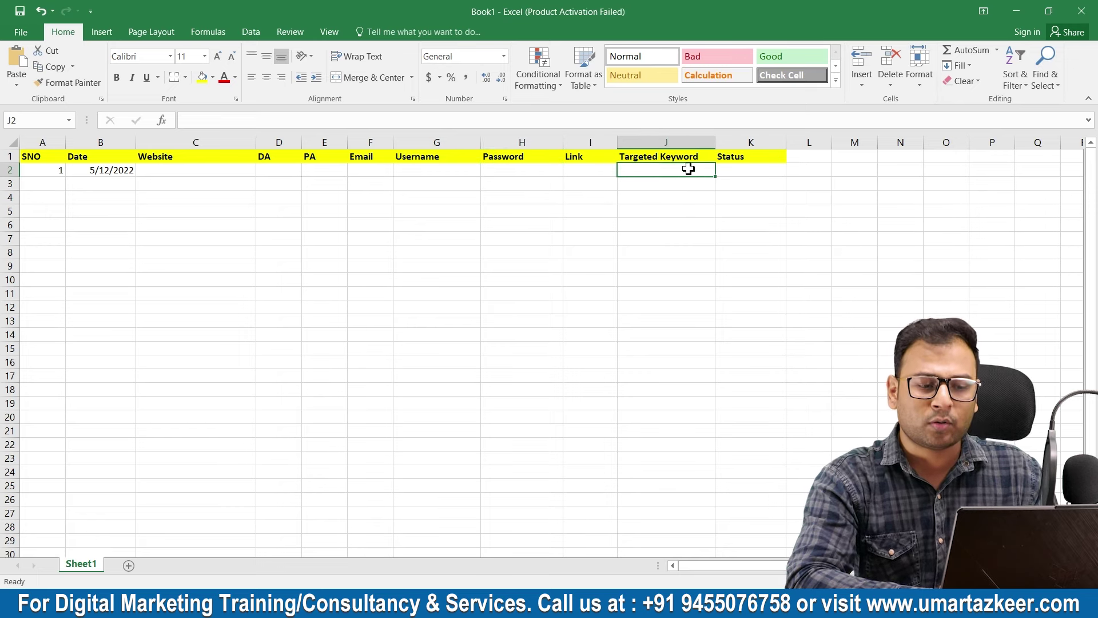
drag(715, 142, 771, 140)
click(801, 180)
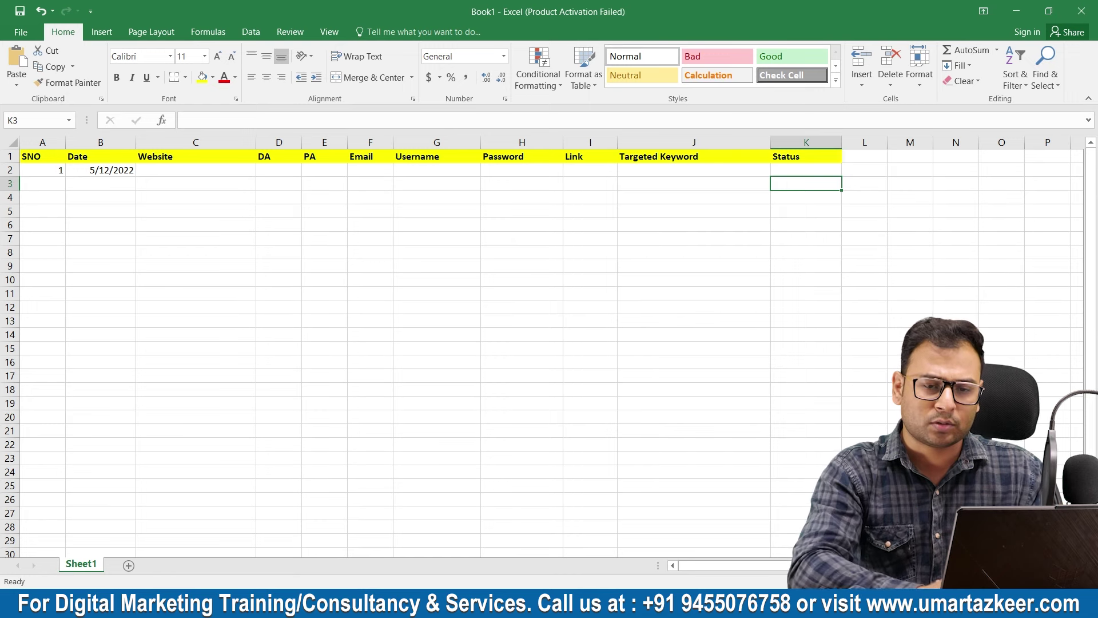
Minimize Excel to return to the SEO Aim Point sites list in Chrome
click(1016, 11)
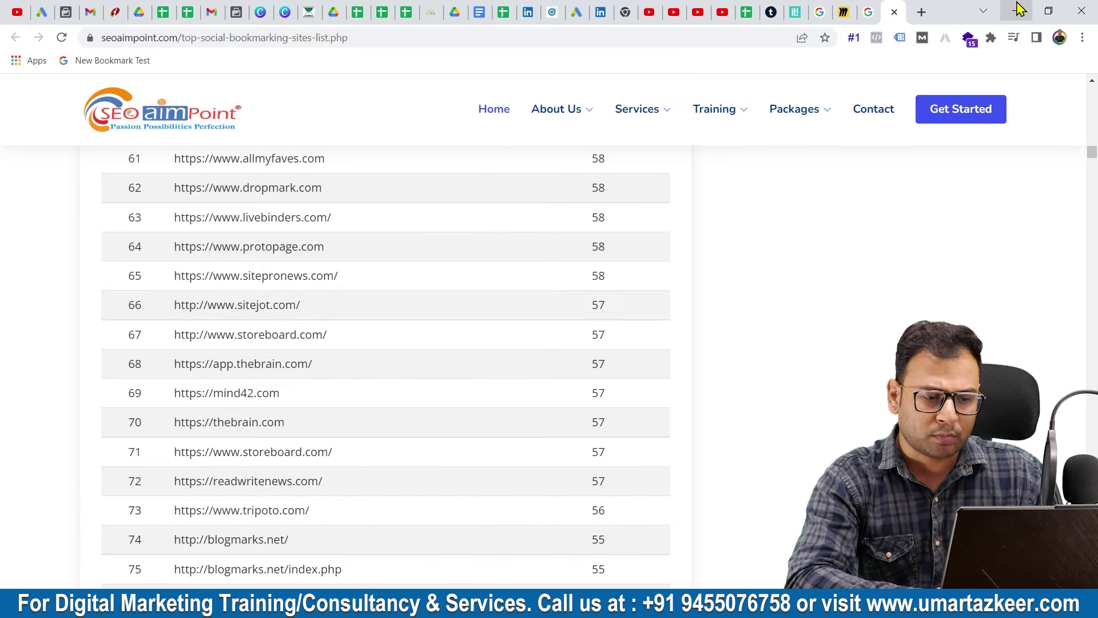
Scroll through the bookmarking and emerging sites tables, then switch to the Tumblr dashboard
scroll(726, 299, down, 20)
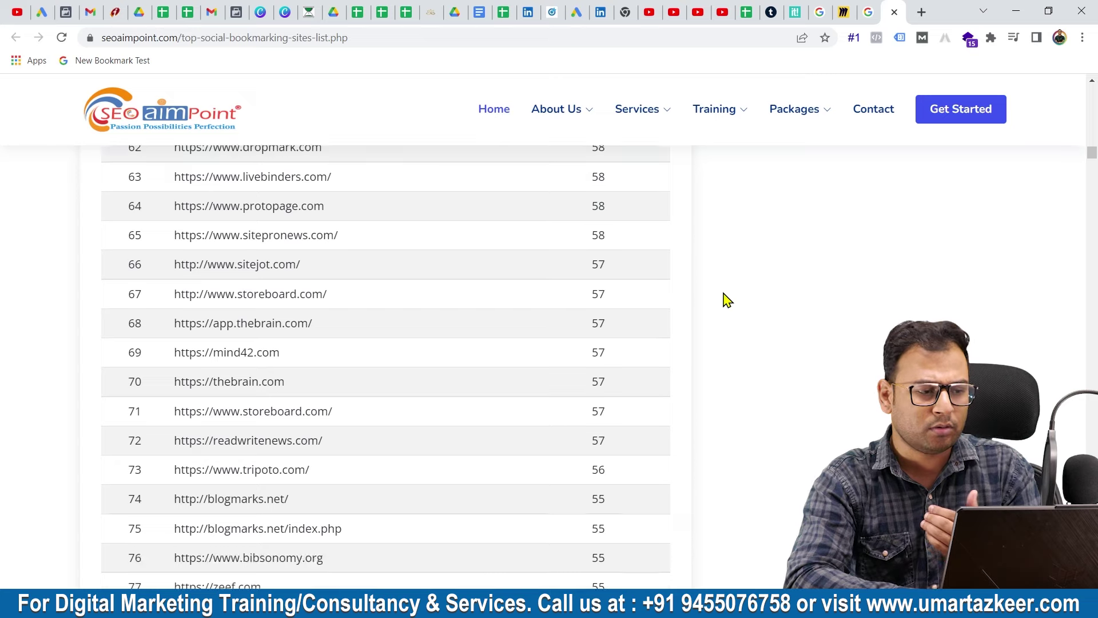
scroll(477, 455, down, 2)
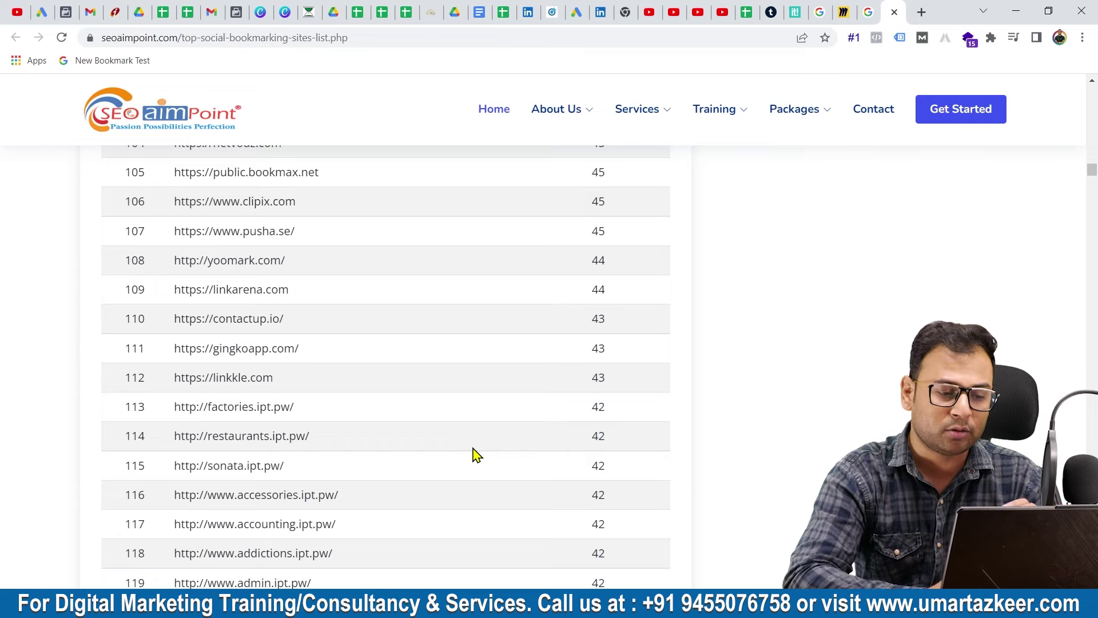
scroll(464, 390, down, 3)
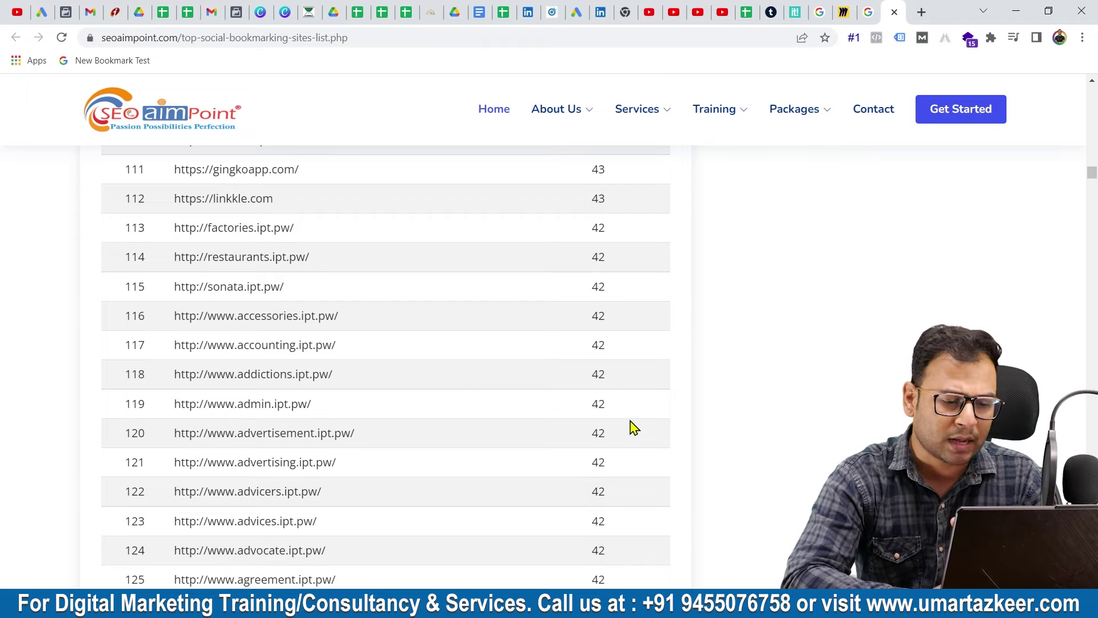
scroll(633, 428, down, 8)
scroll(633, 428, down, 14)
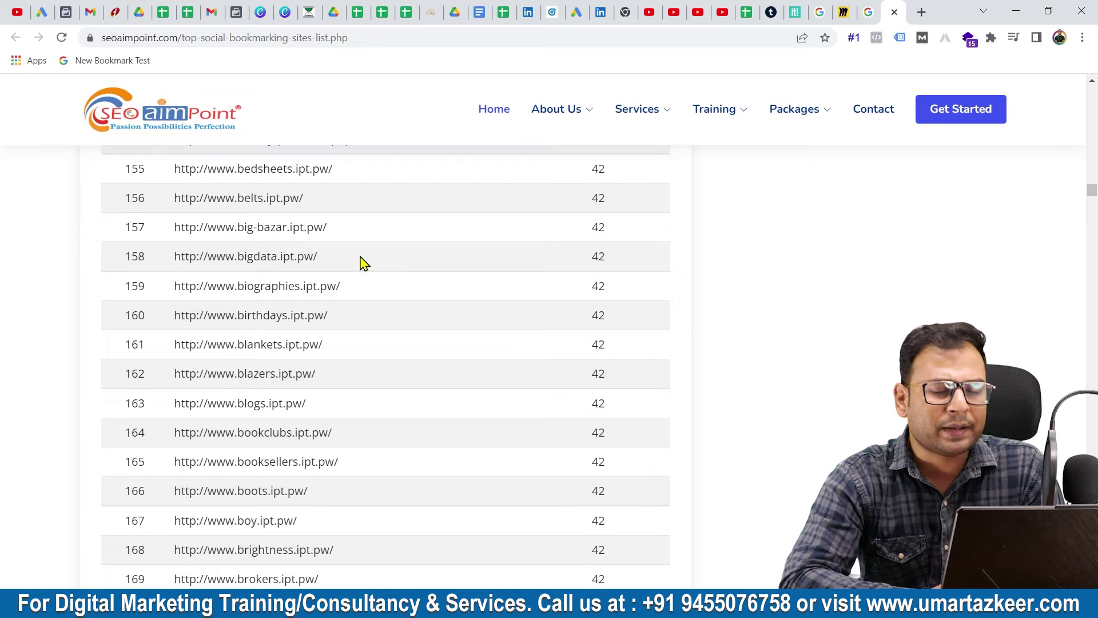
scroll(407, 408, down, 11)
scroll(408, 407, up, 20)
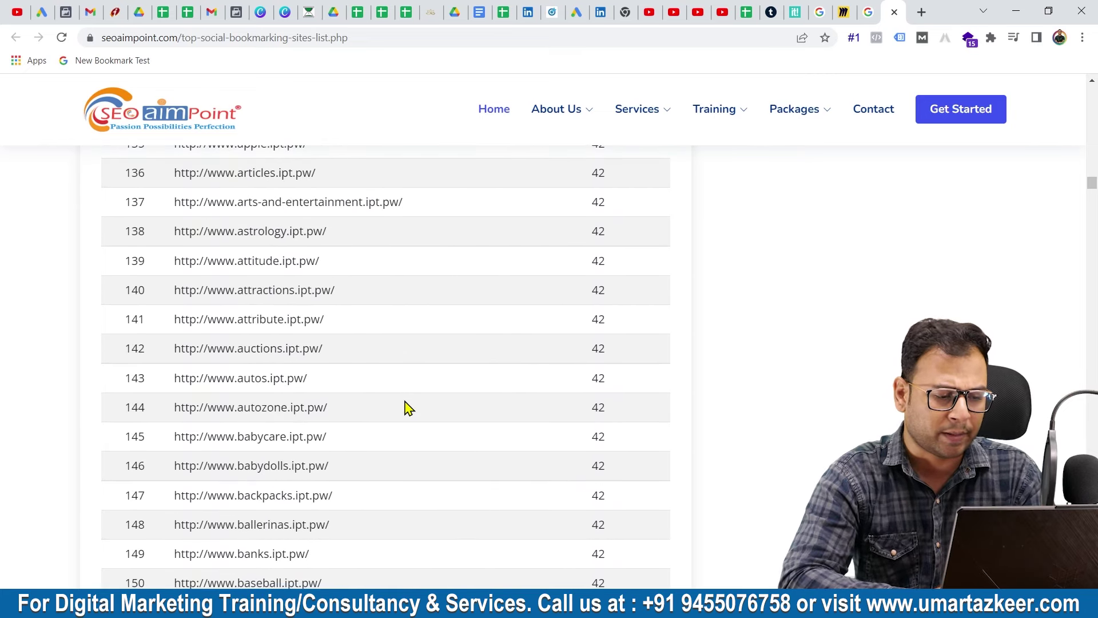
scroll(407, 407, up, 5)
scroll(408, 408, up, 20)
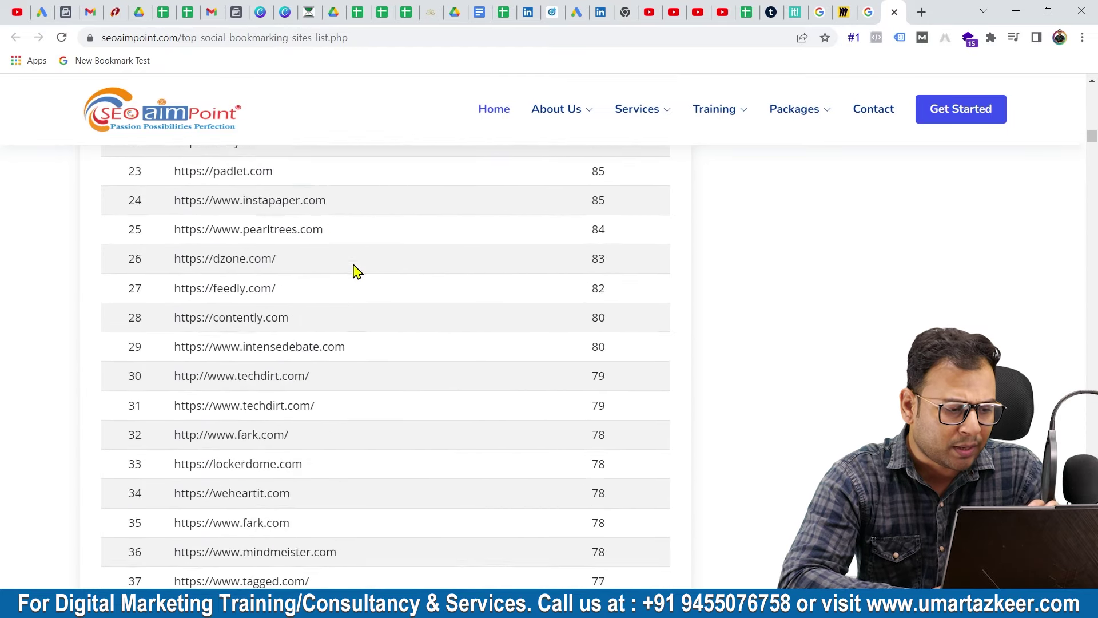
scroll(354, 272, up, 4)
scroll(438, 355, down, 7)
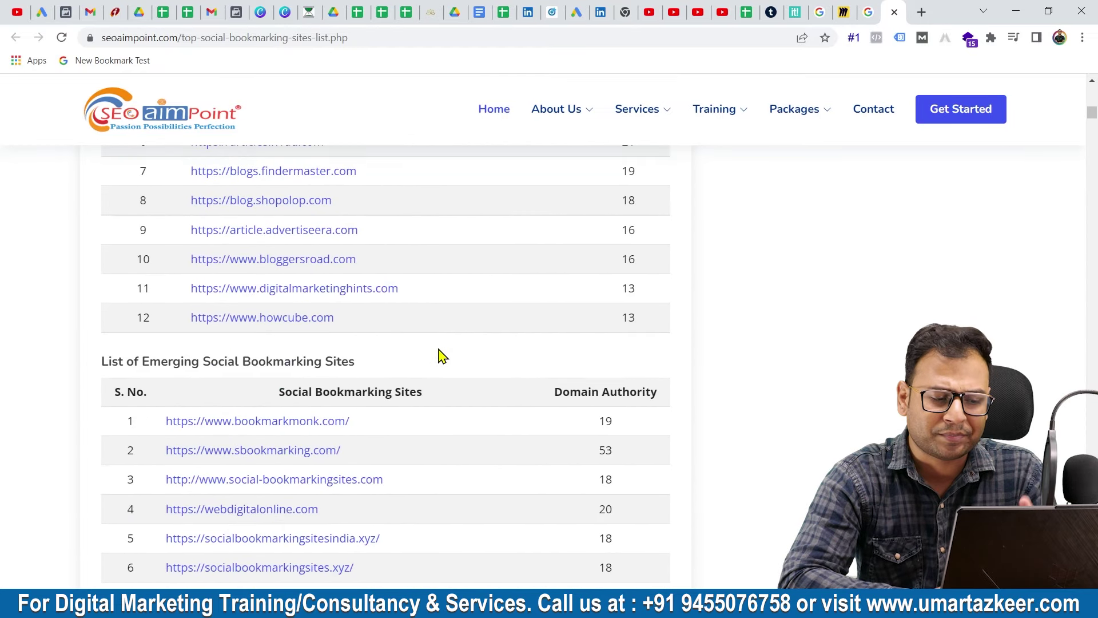
click(771, 12)
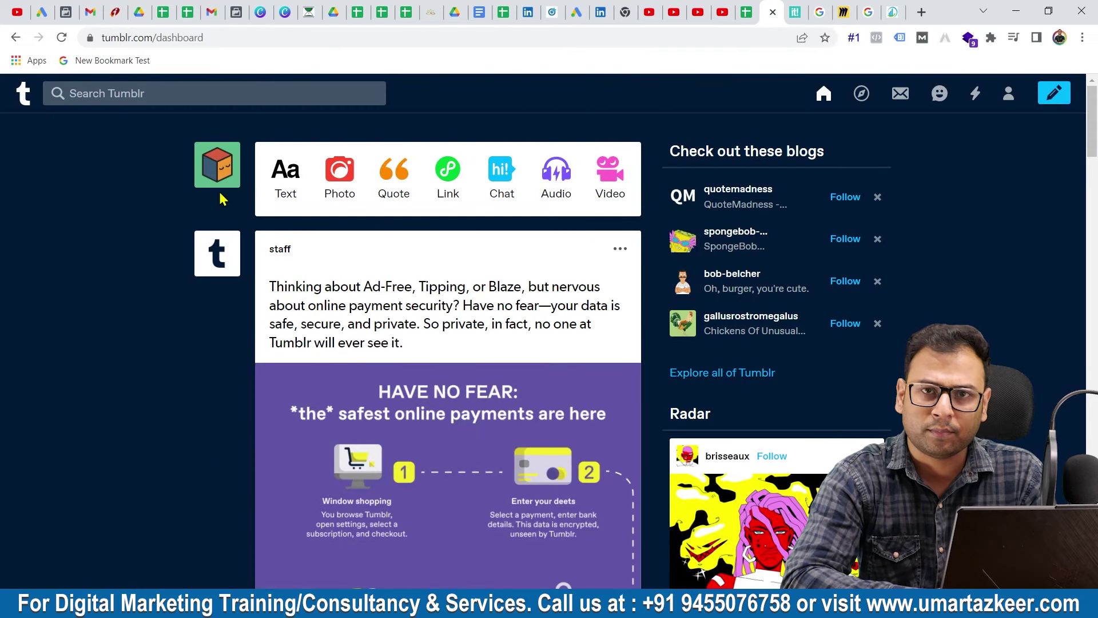
click(794, 12)
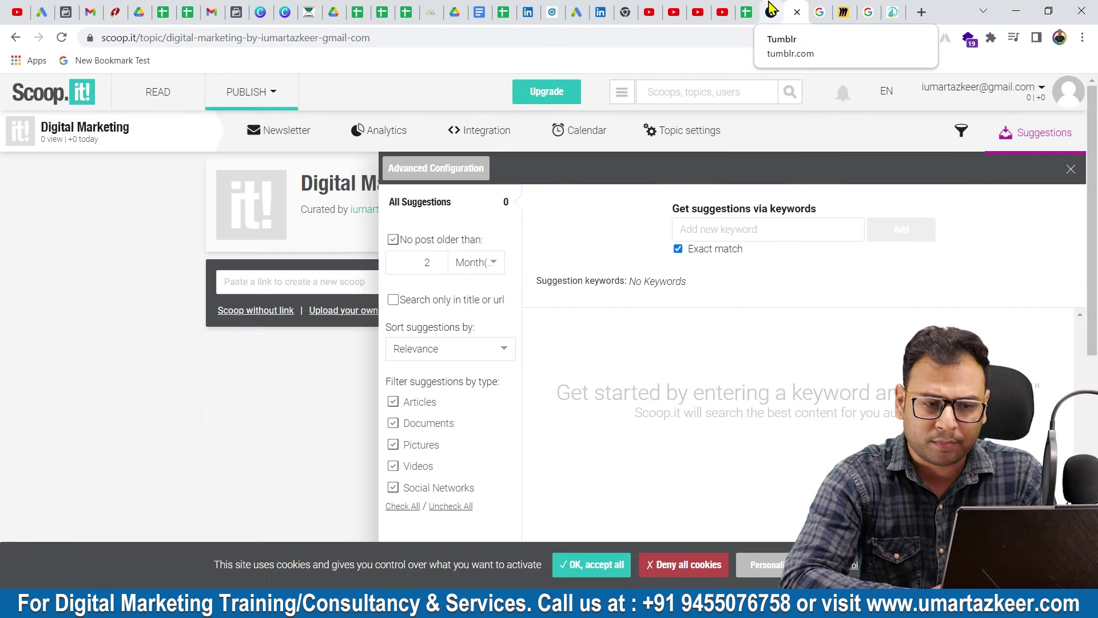
click(770, 12)
scroll(571, 440, down, 2)
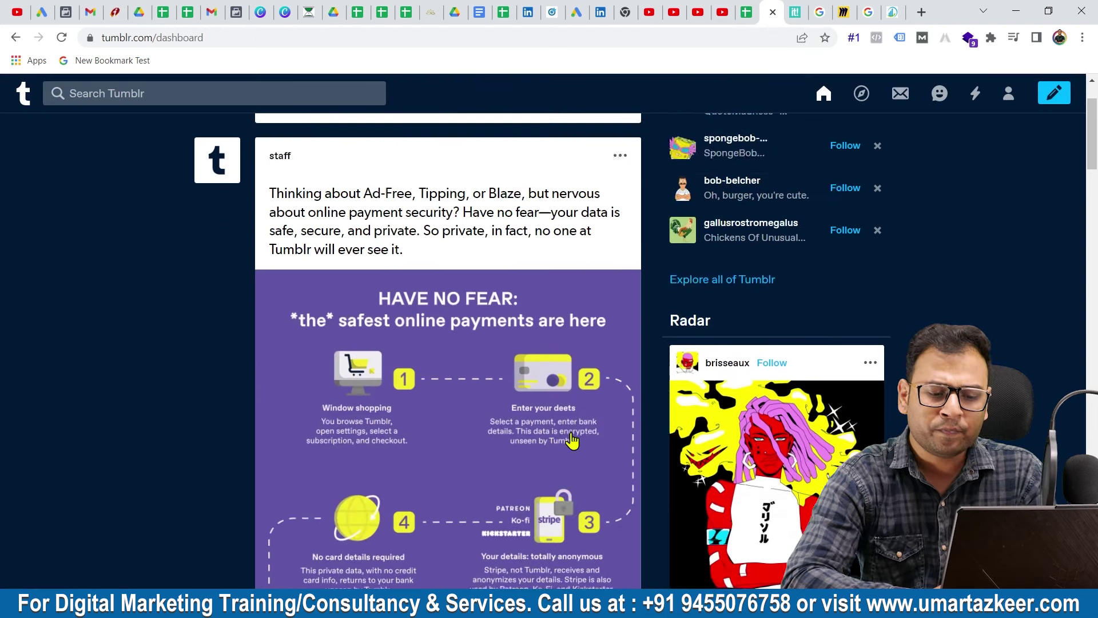
scroll(572, 440, up, 2)
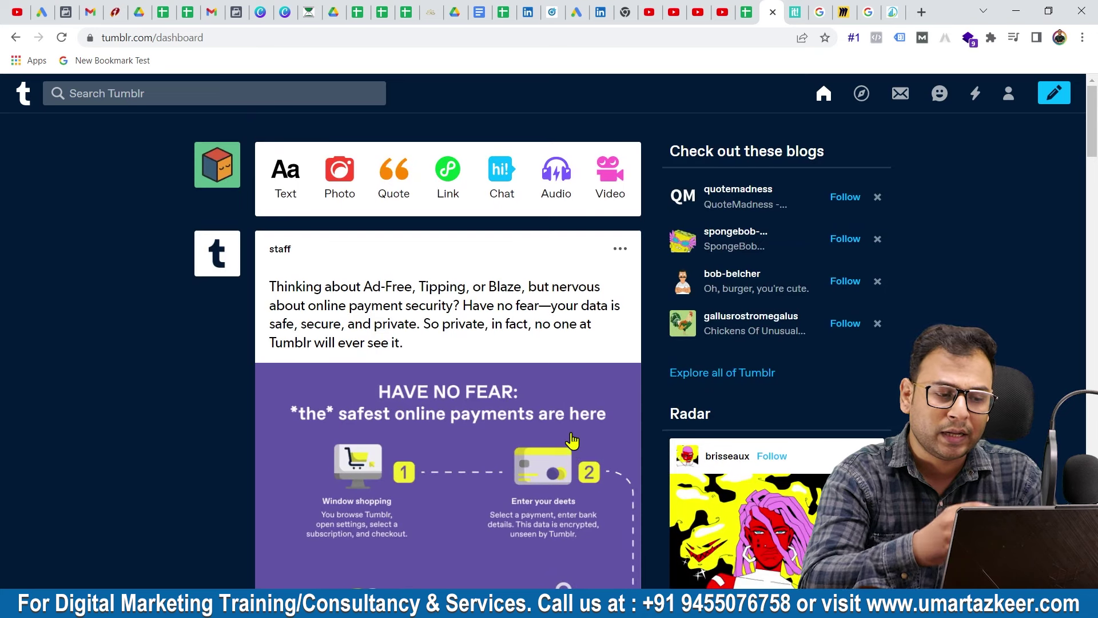
click(458, 174)
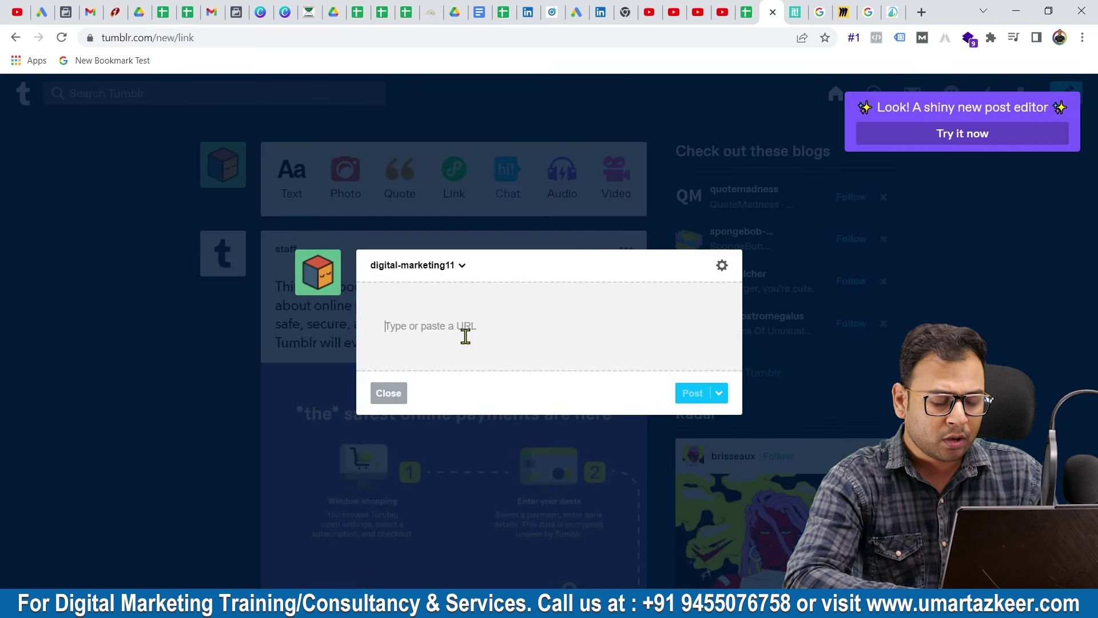
text(htt)
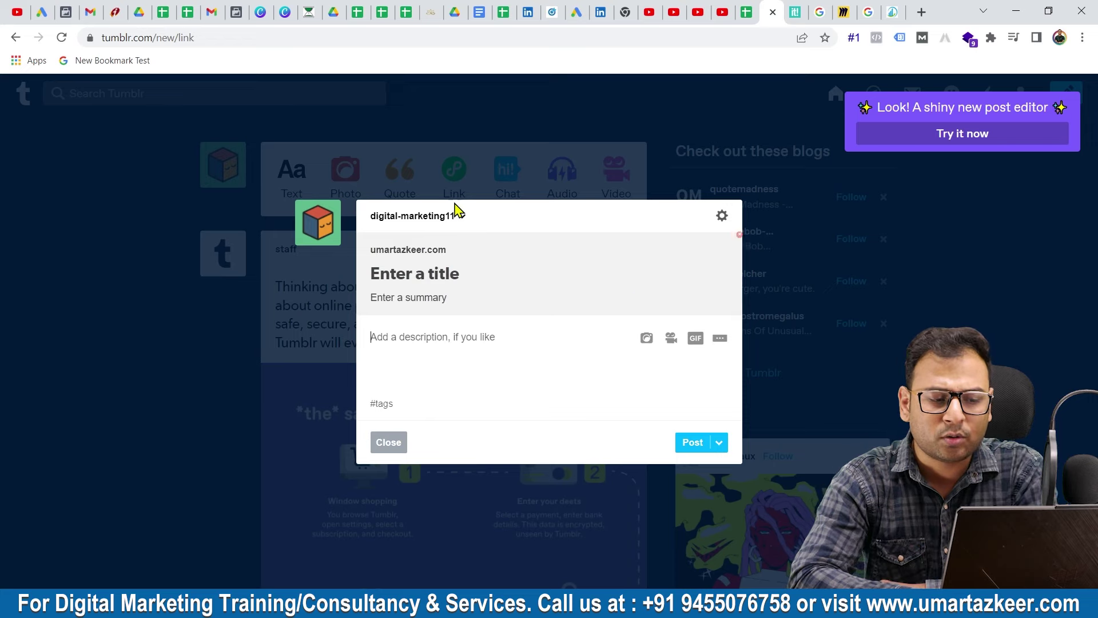
click(461, 318)
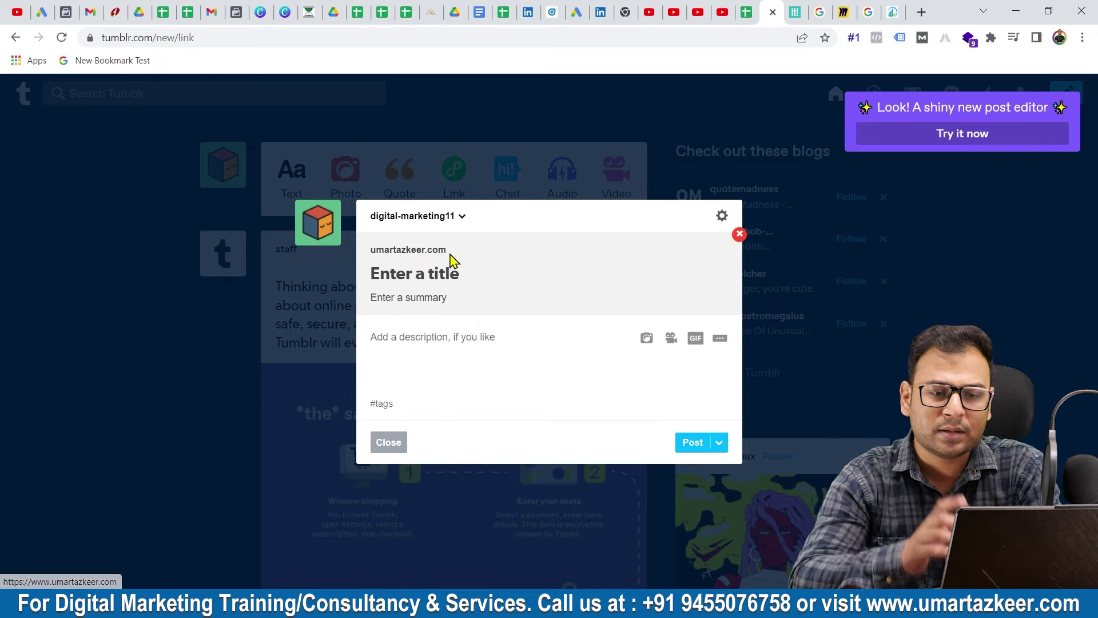
click(921, 12)
text(indiatimes.com)
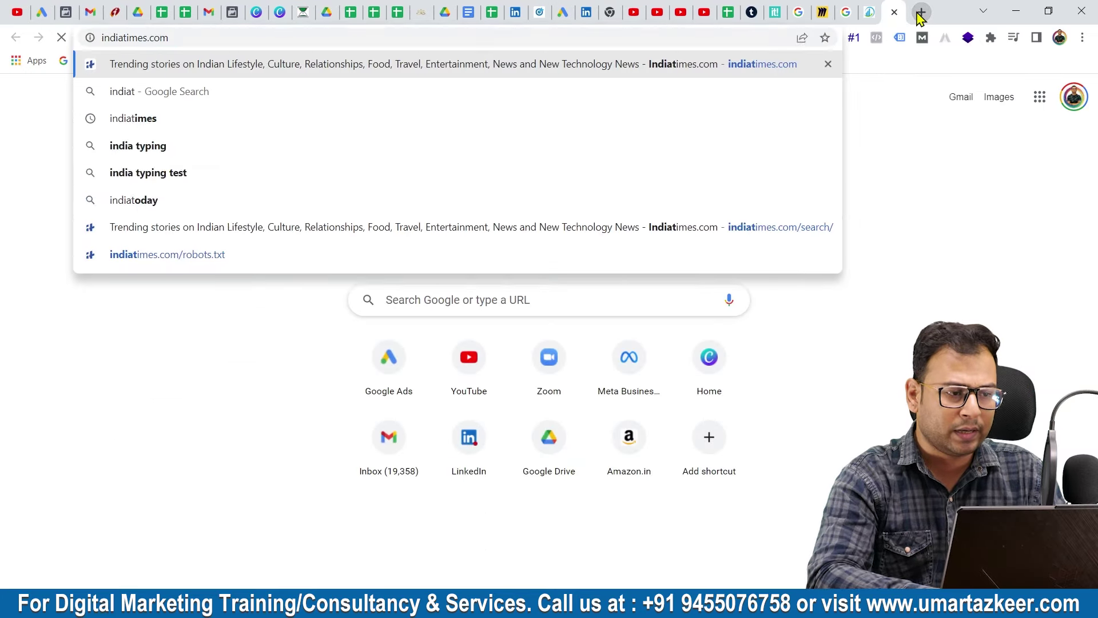